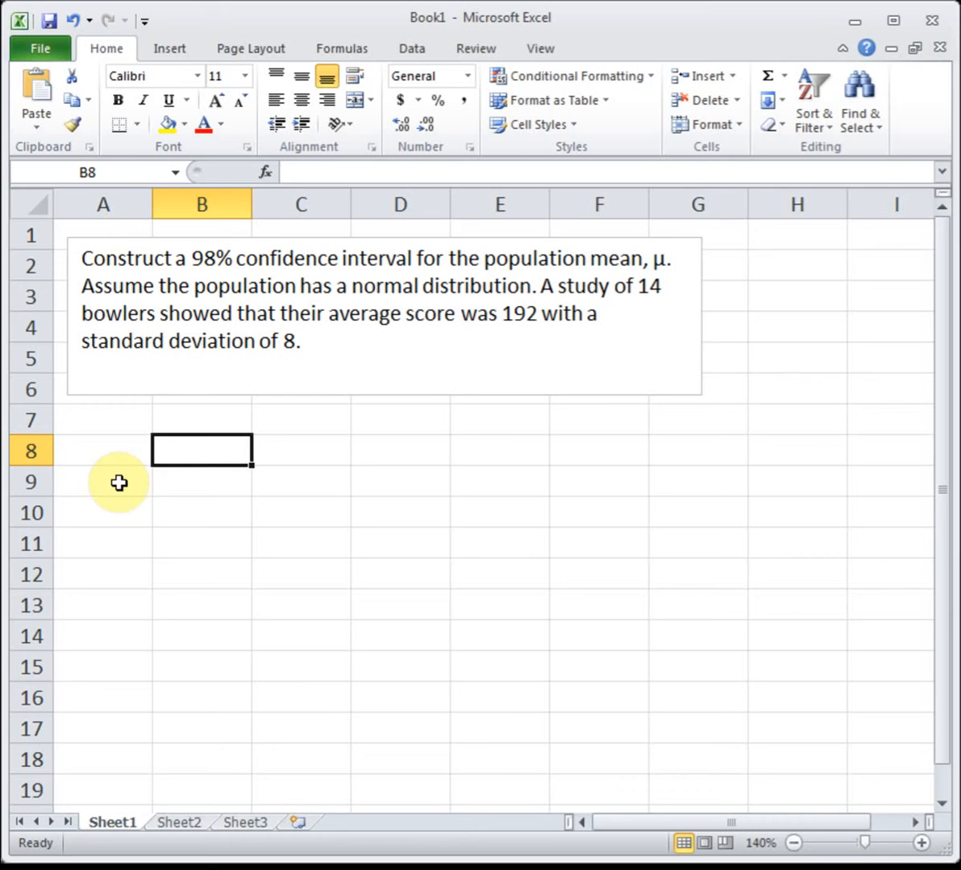
Enter the label n with 14 in B8:C8 and the label df with 13 in D8:E8.
type("n")
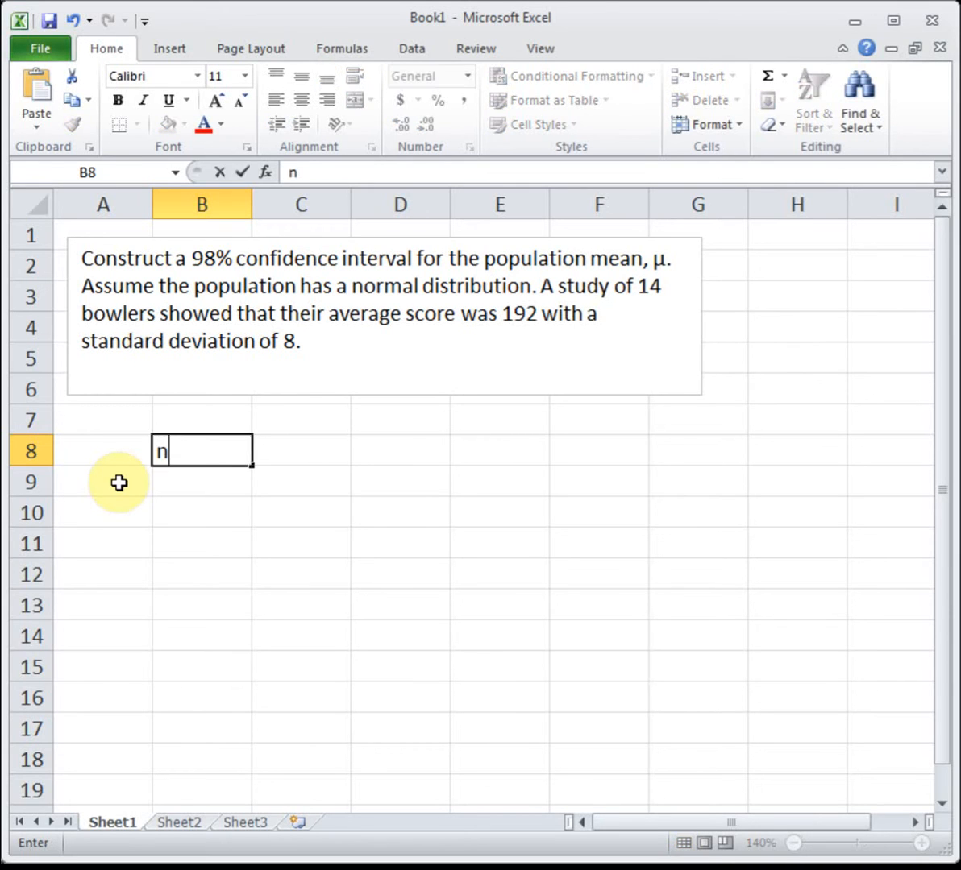
key("Tab")
type("14")
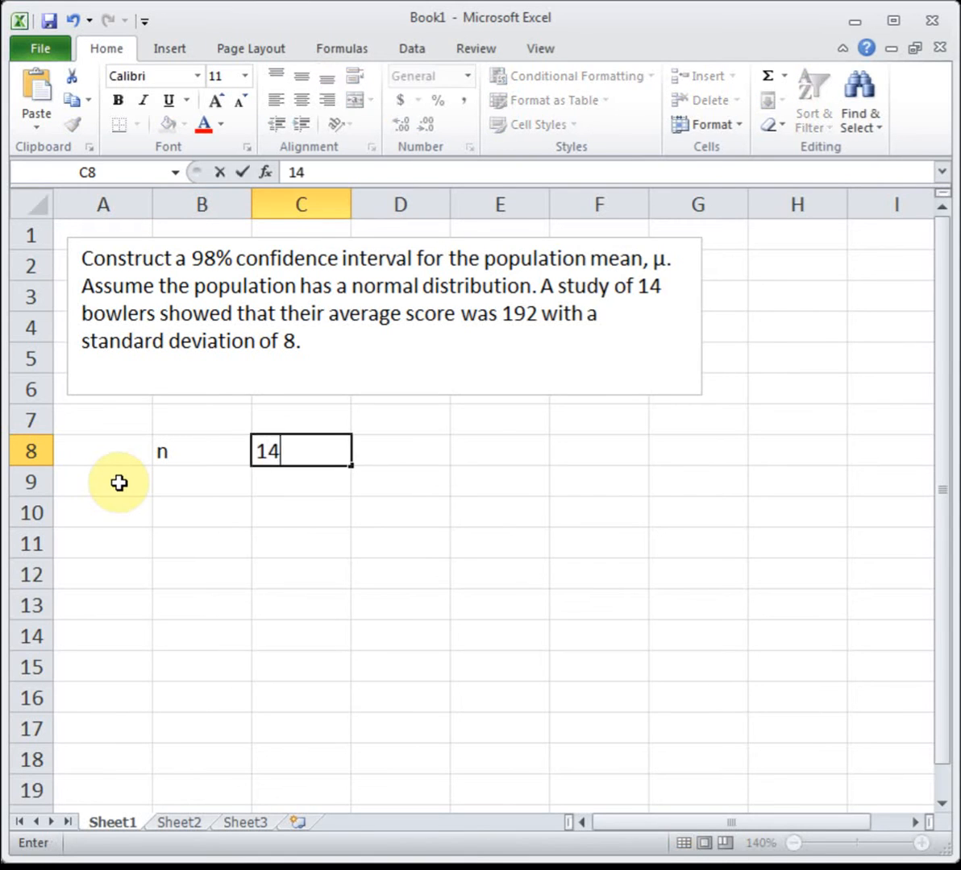
key("Tab")
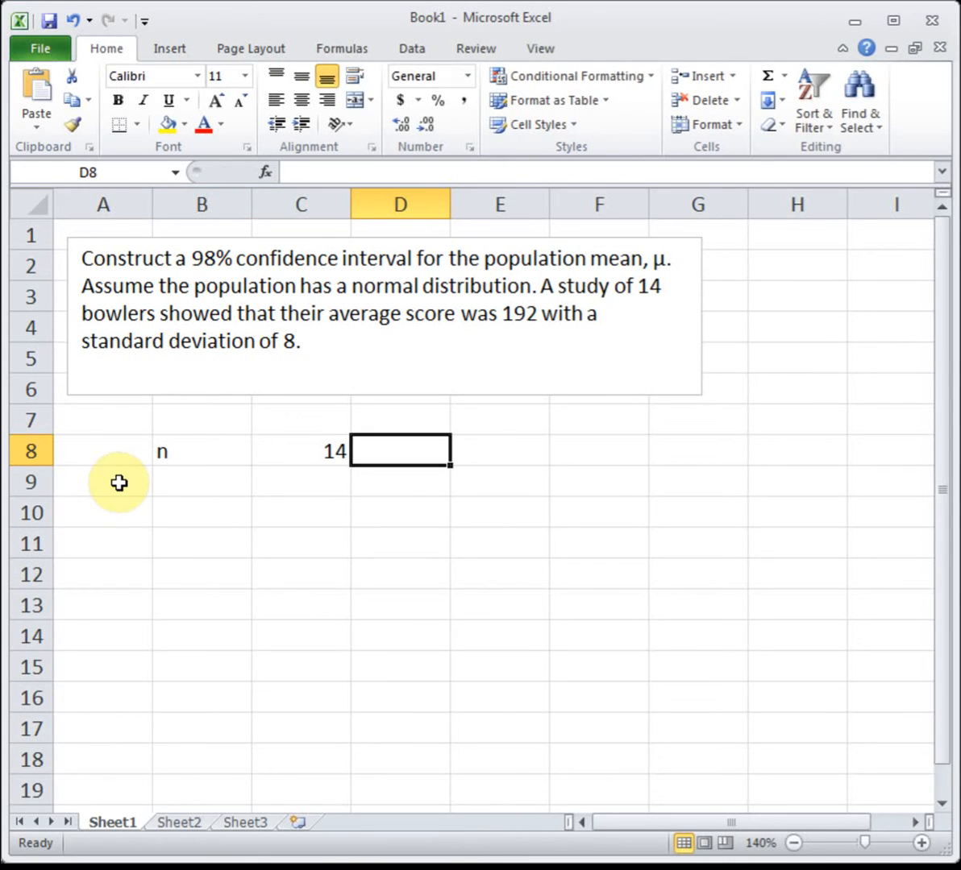
type("df")
key("Tab")
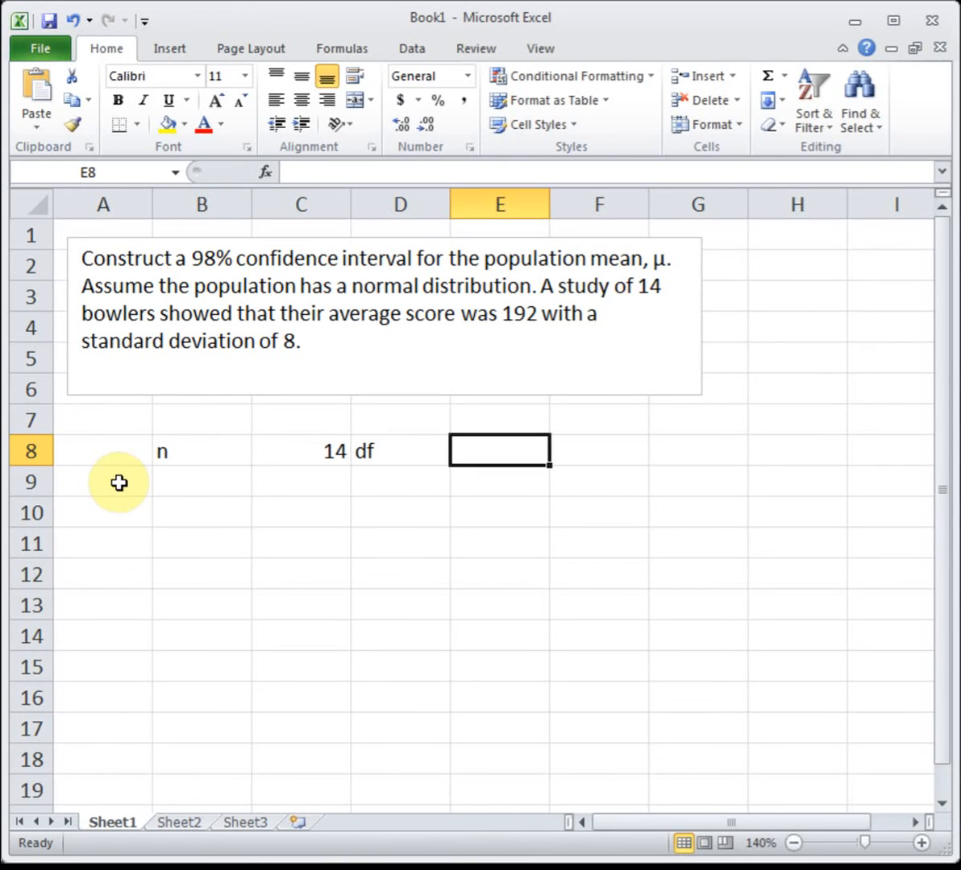
type("13")
Enter x-bar with 192 in B9:C9 and s with 8 in B10:C10.
left_click(174, 484)
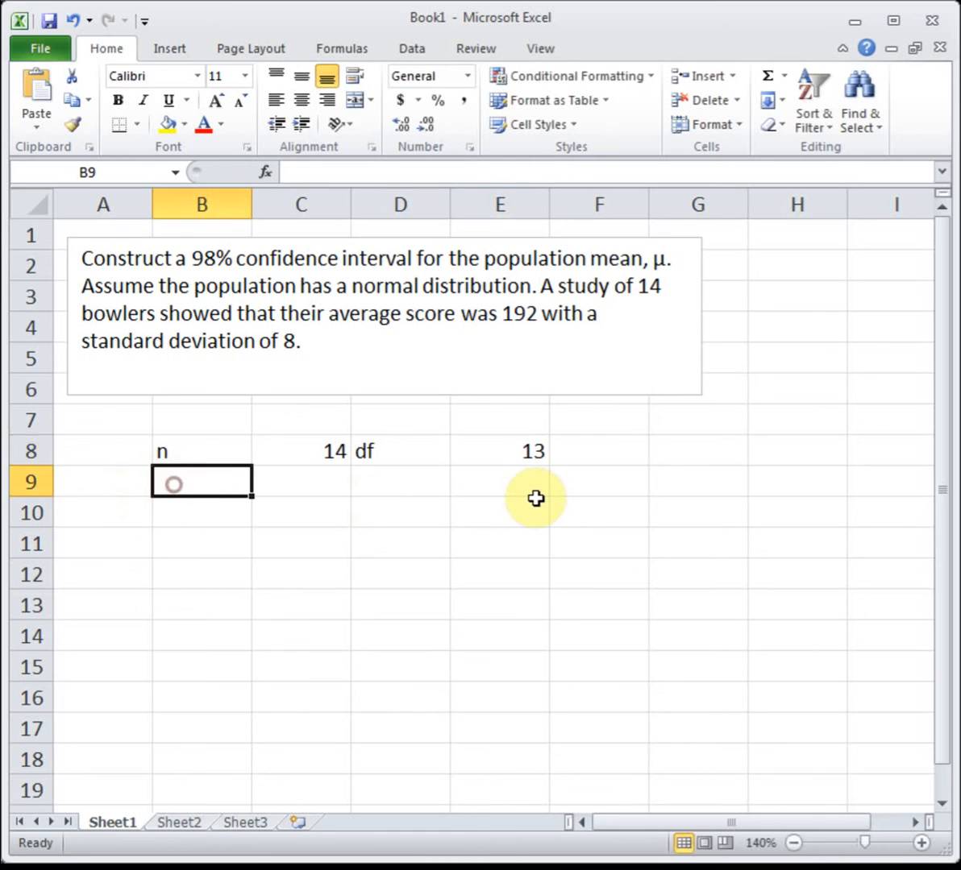
type("x-ba")
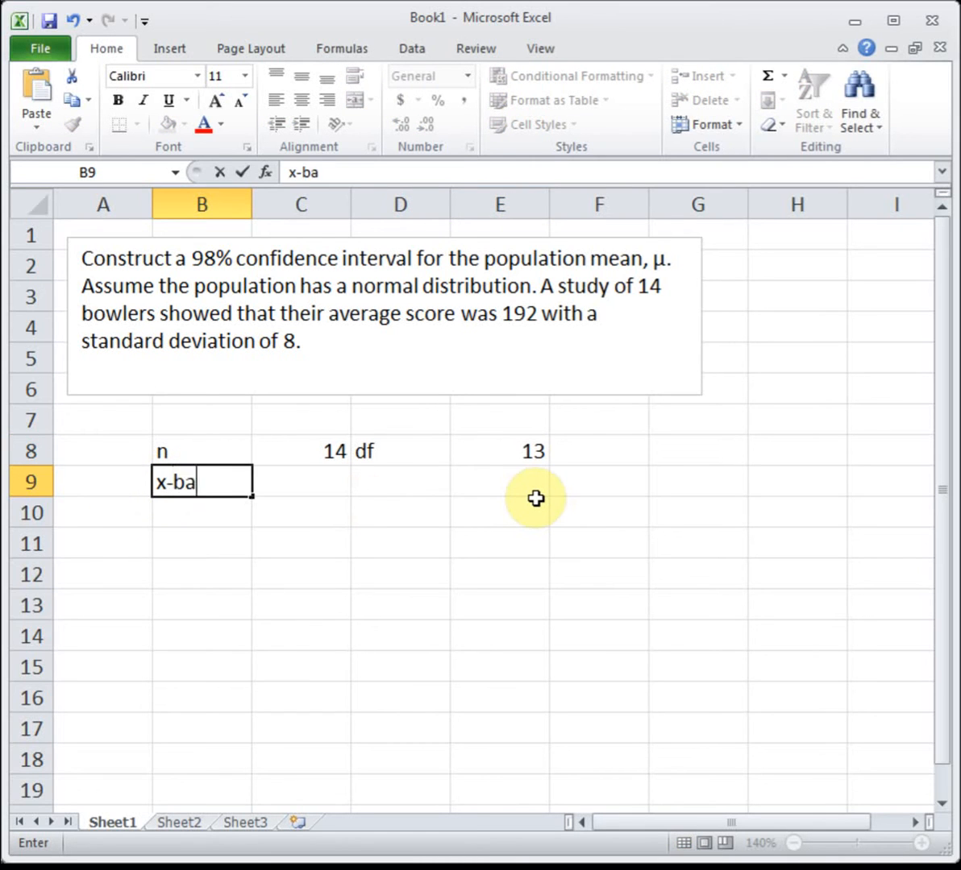
type("r")
key("Tab")
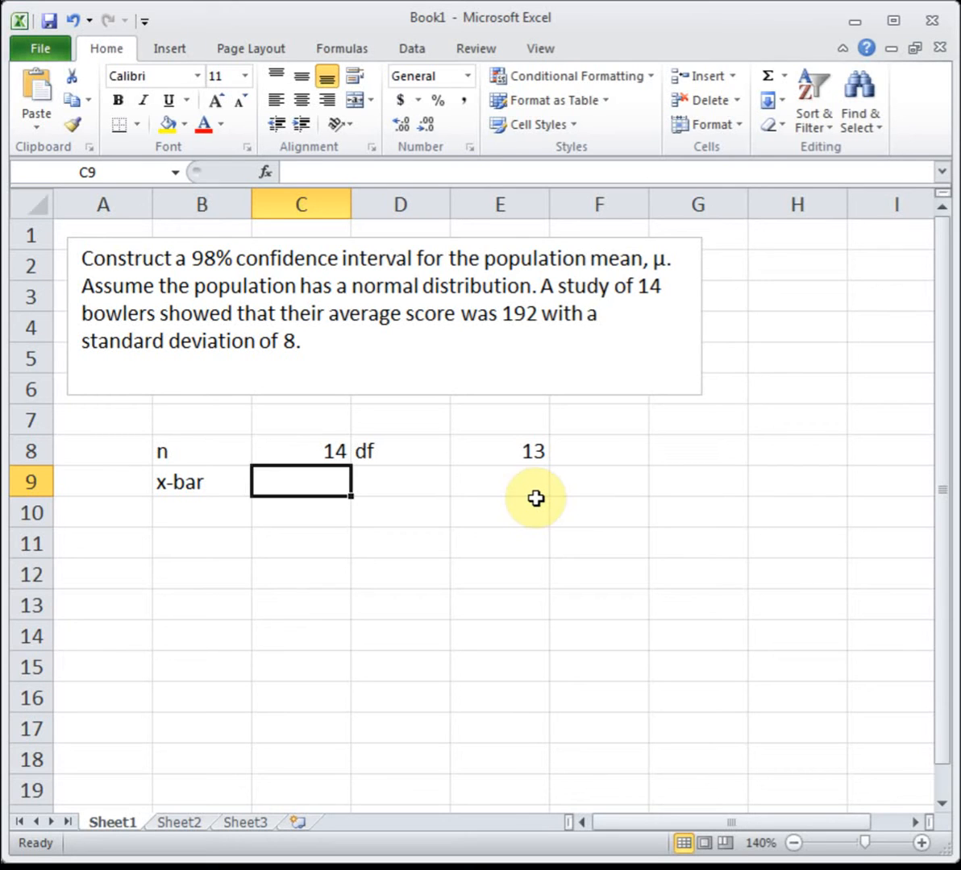
type("192")
left_click(179, 514)
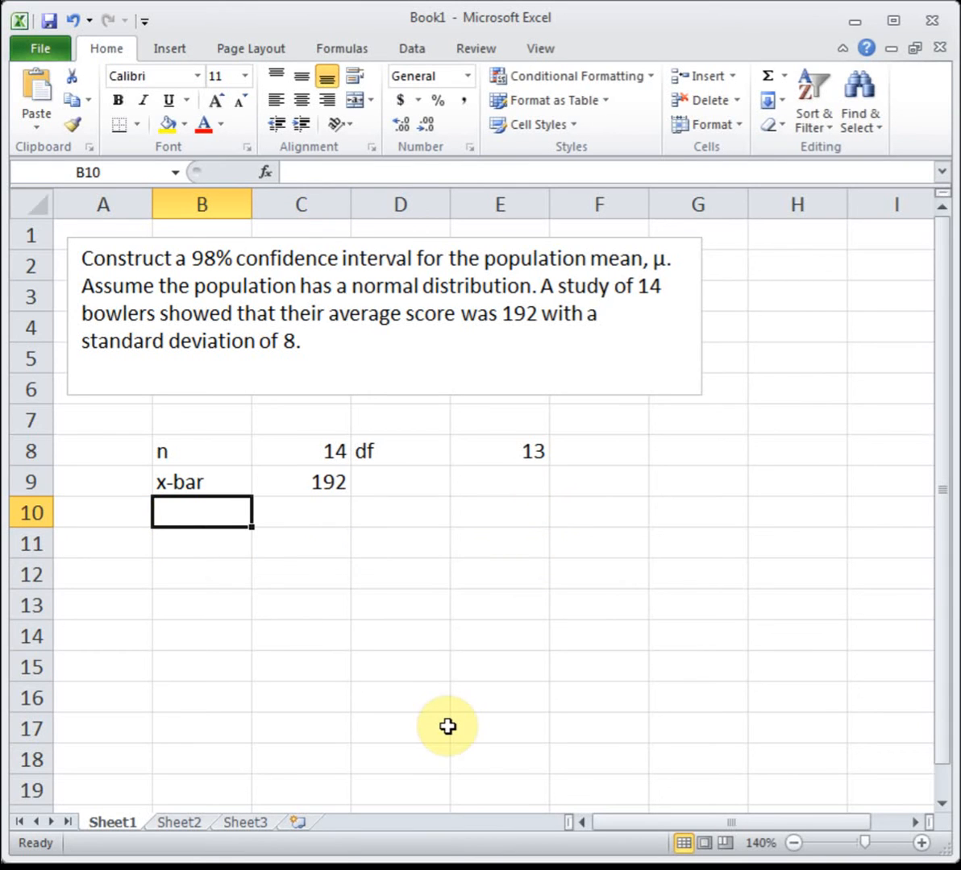
type("s")
left_click(311, 510)
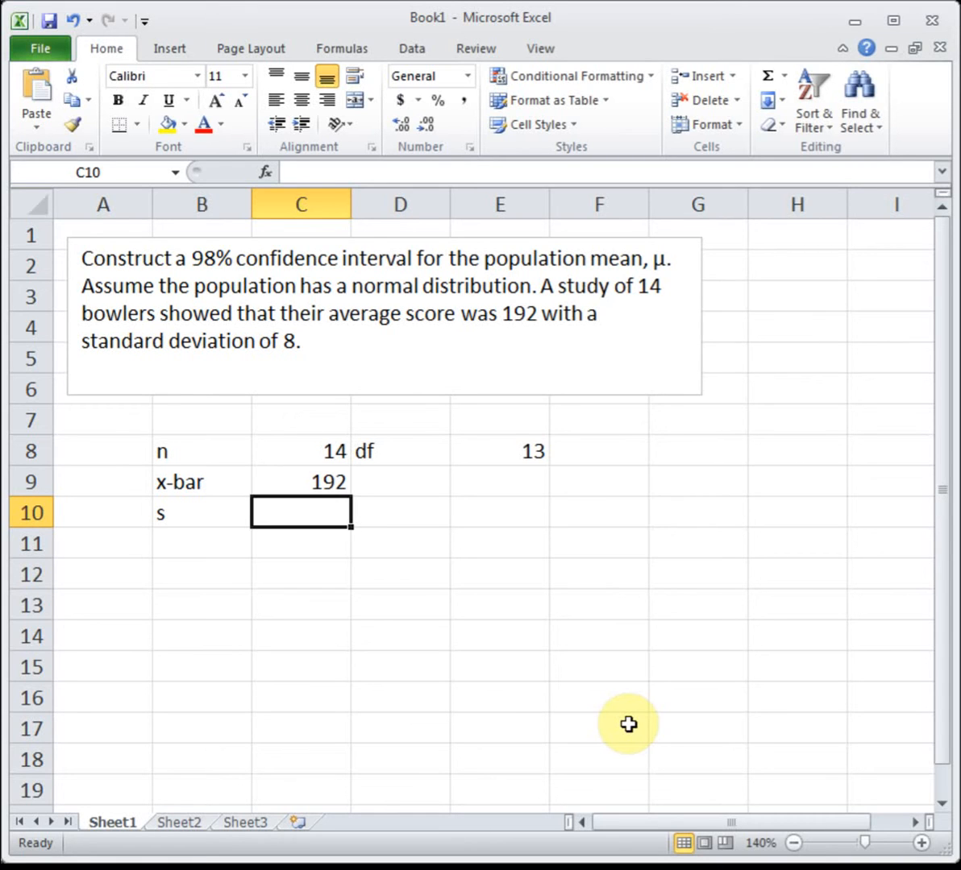
type("8")
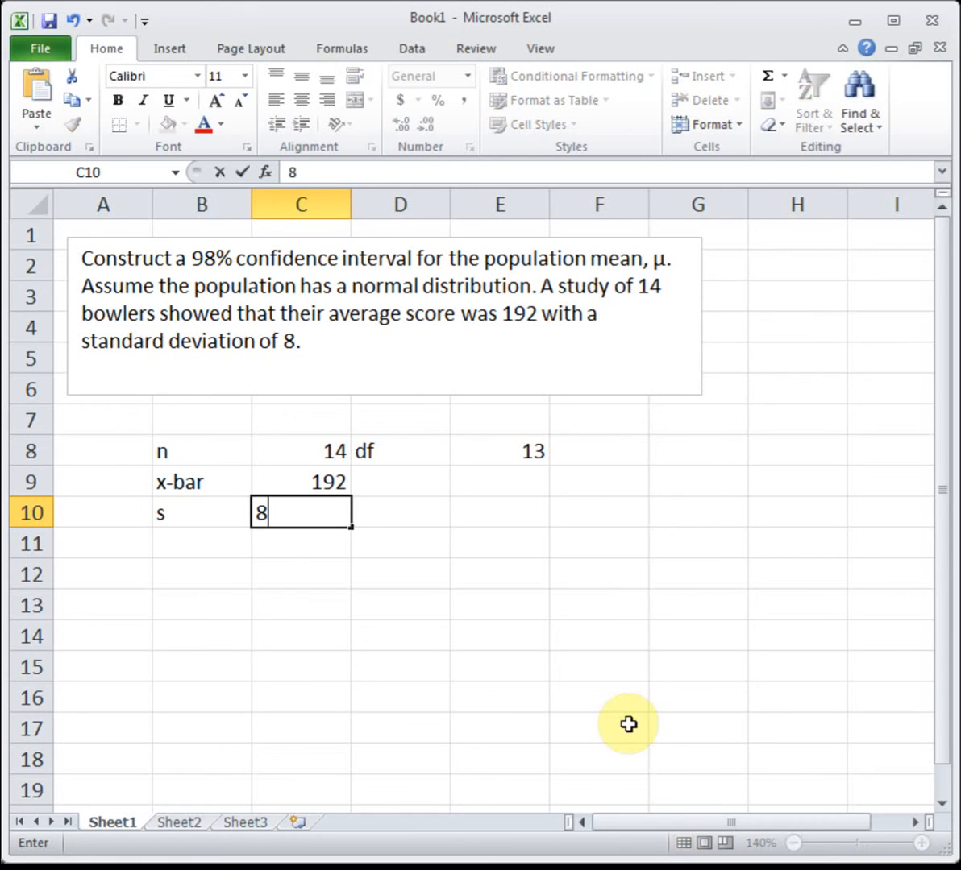
Label cell B12 t_c and insert the statistical function T.INV.2T in C12.
left_click(187, 576)
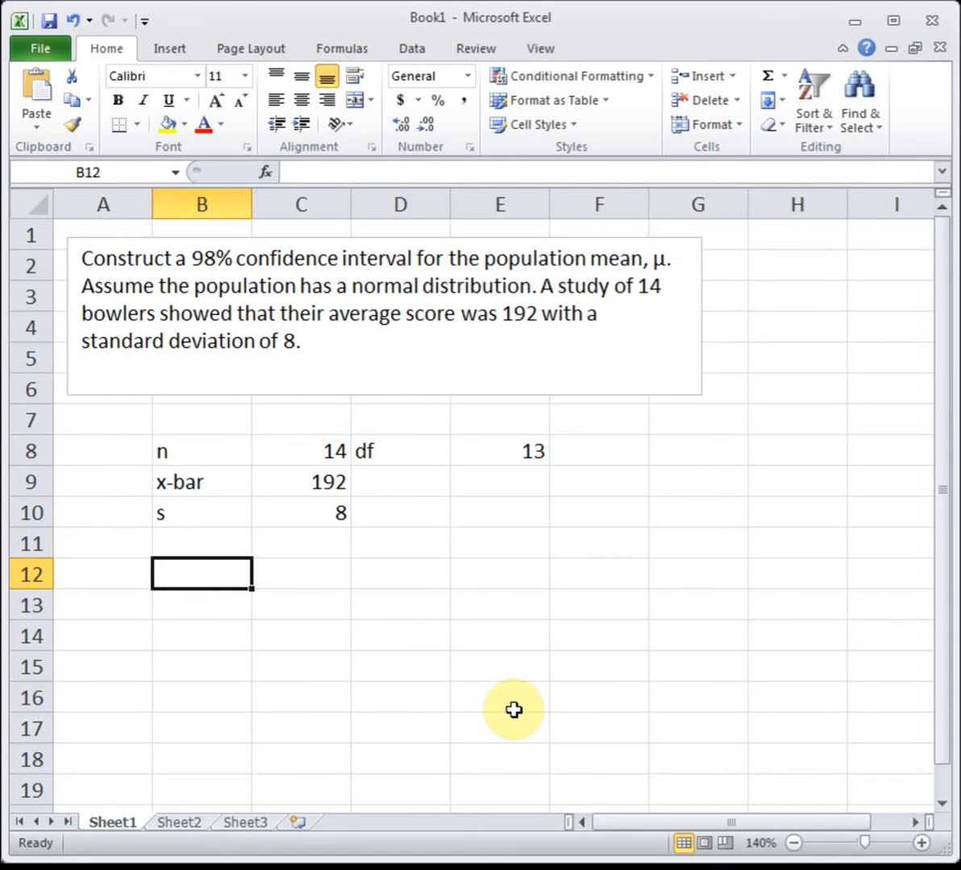
type("t_c")
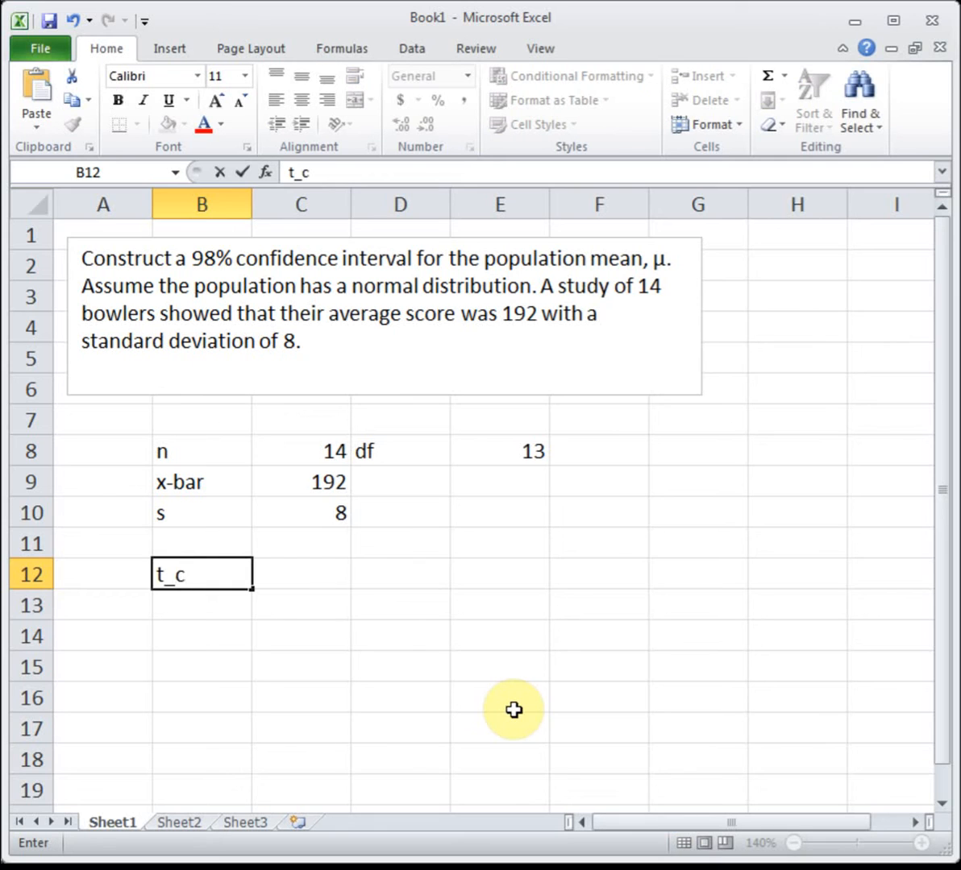
key("Tab")
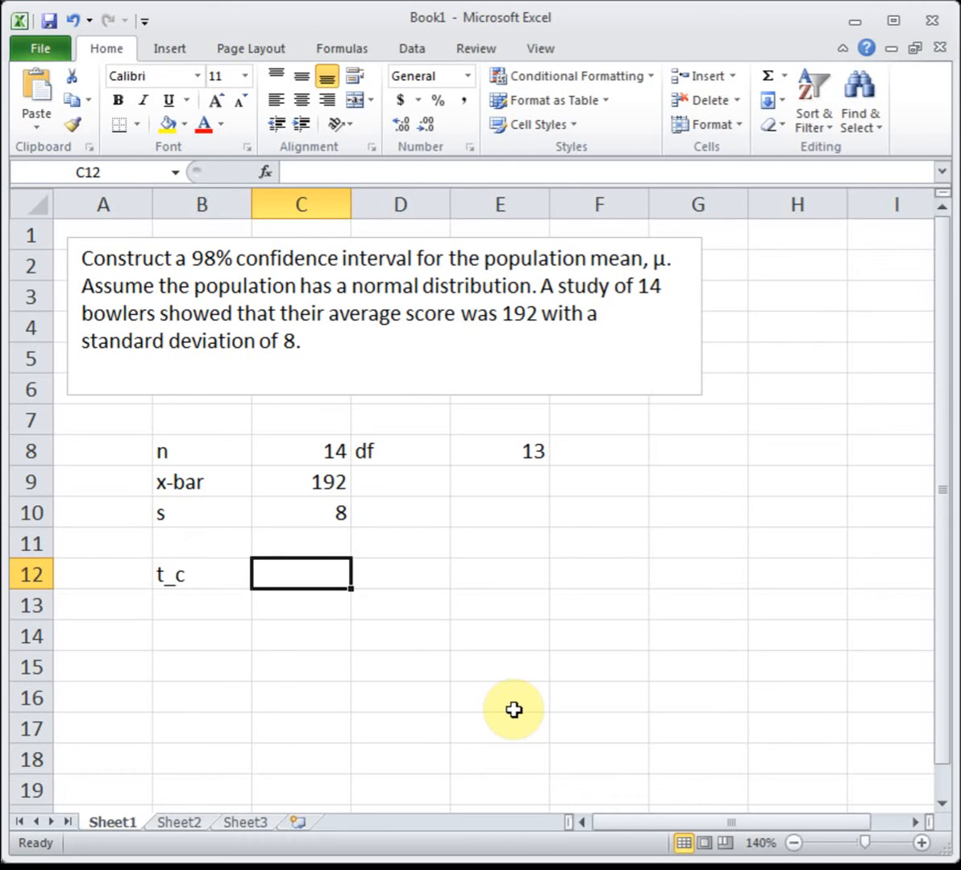
left_click(265, 172)
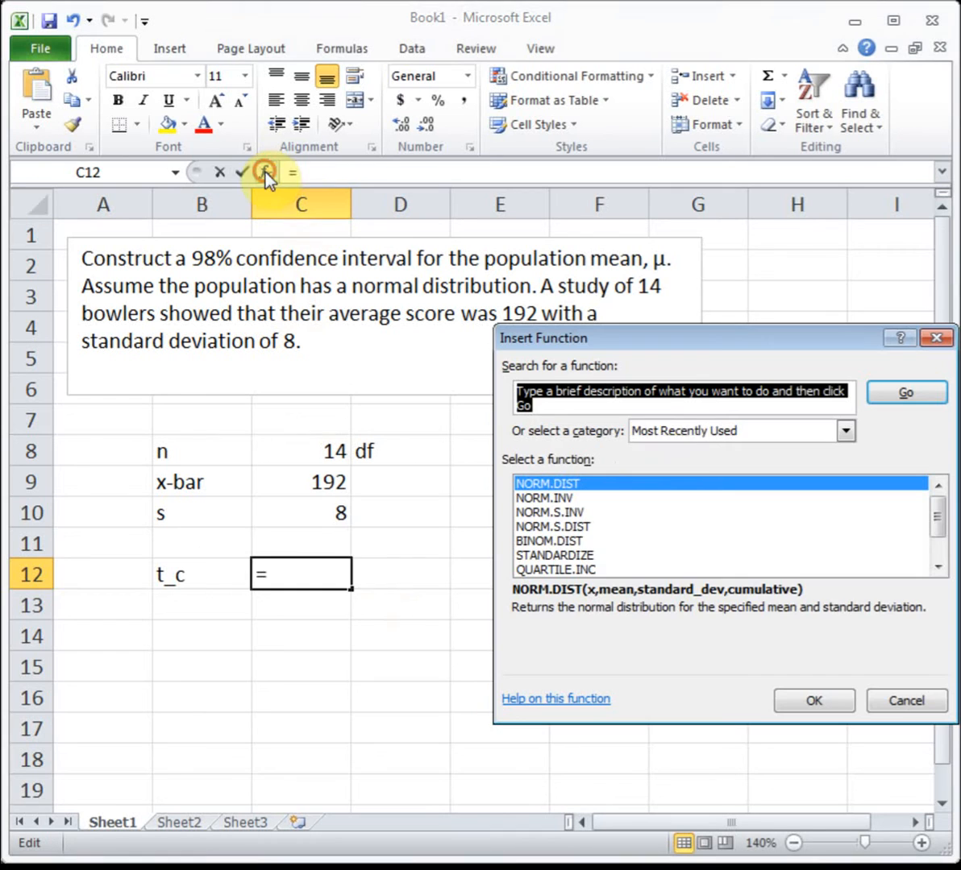
left_click(671, 430)
left_click(703, 522)
left_click_drag(937, 508, 939, 550)
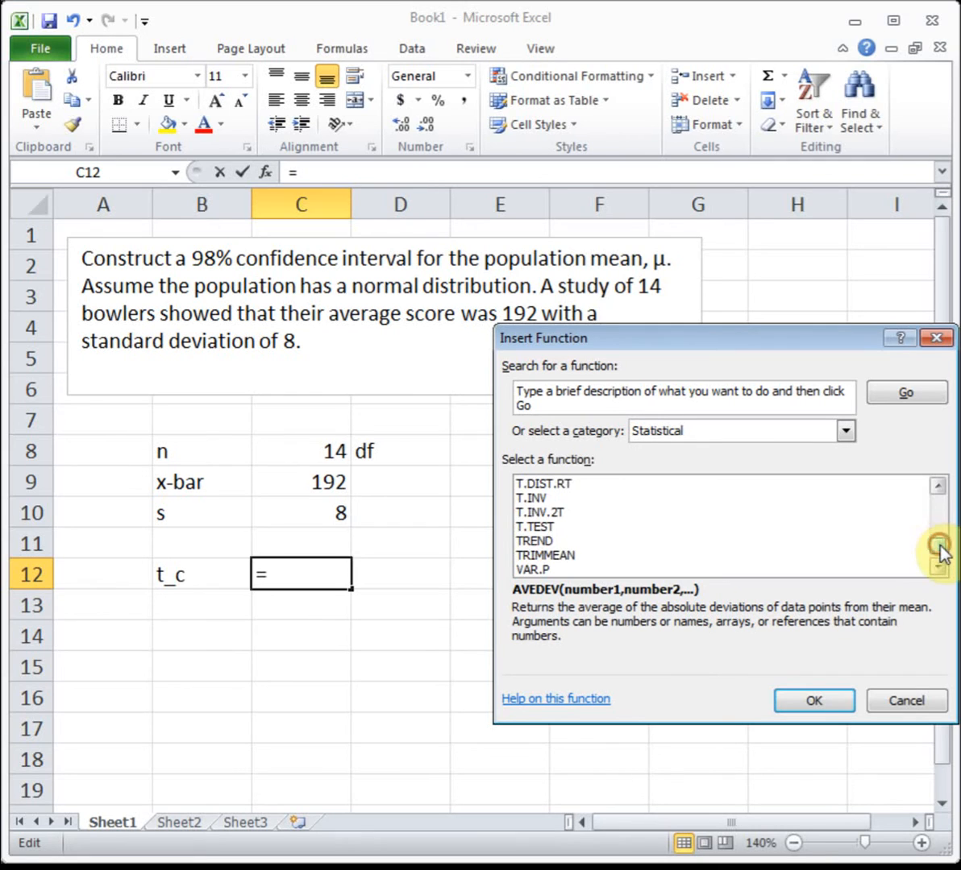
left_click(556, 521)
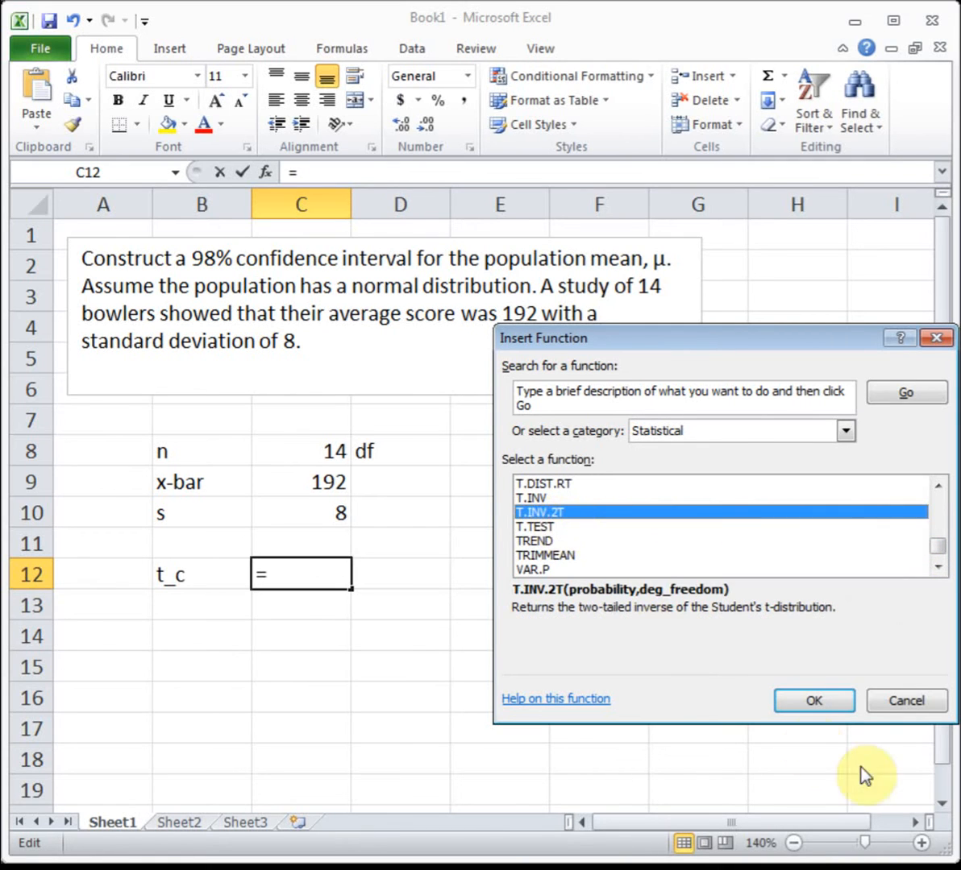
left_click(814, 700)
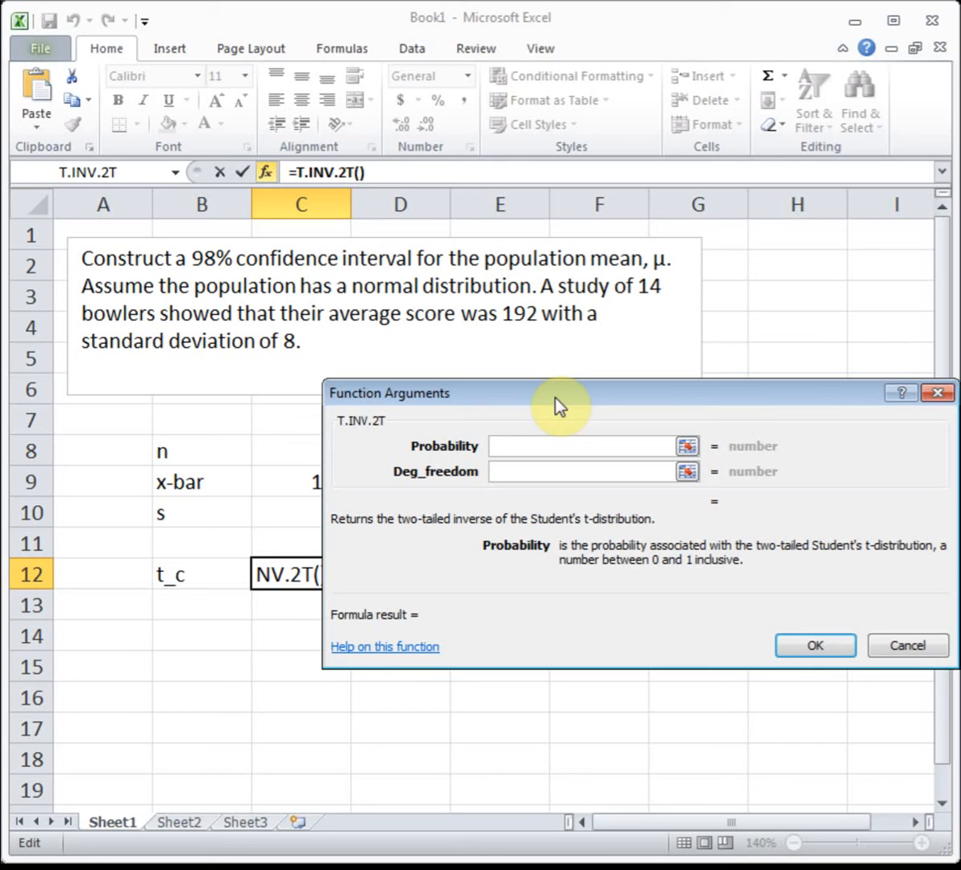
Complete the T.INV.2T function in C12 with probability 0.02 and 13 degrees of freedom.
type("0.02")
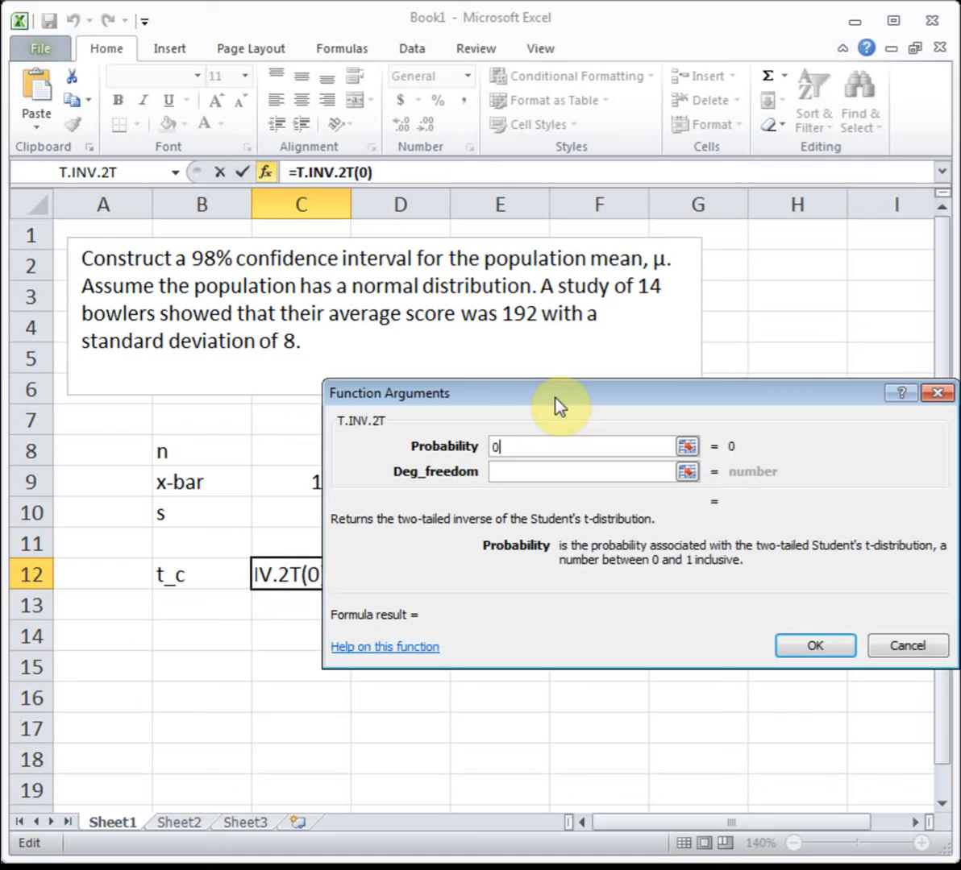
left_click(568, 471)
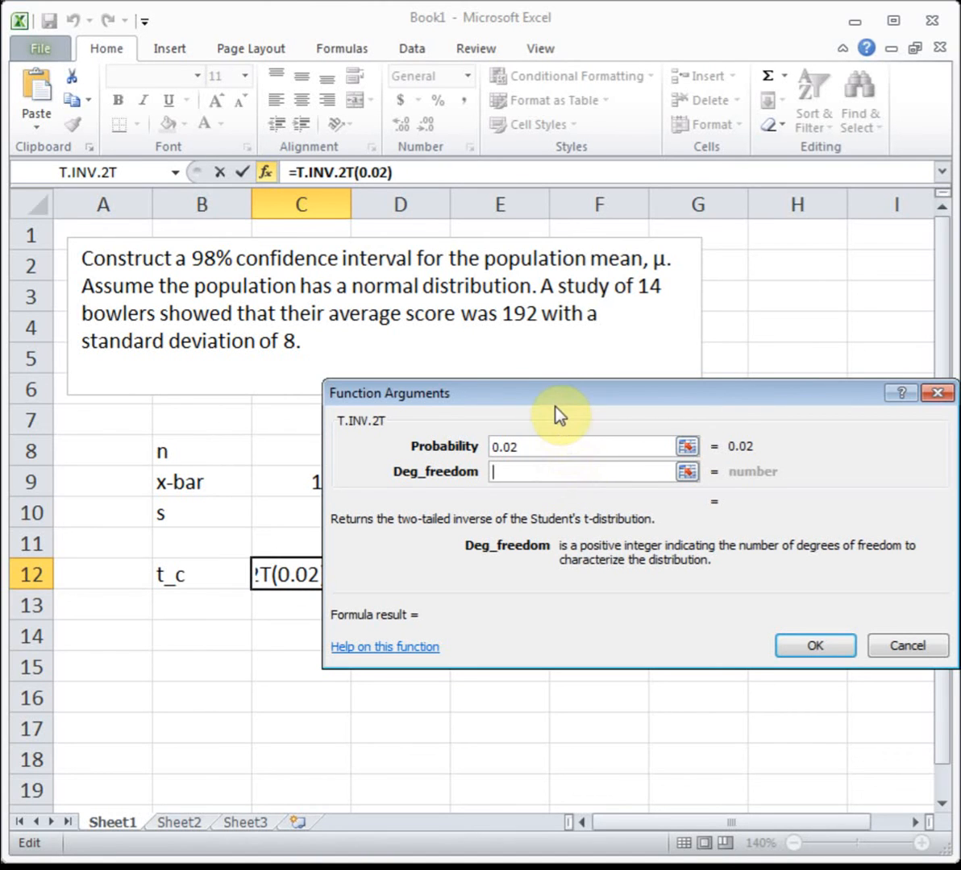
left_click_drag(552, 396, 511, 508)
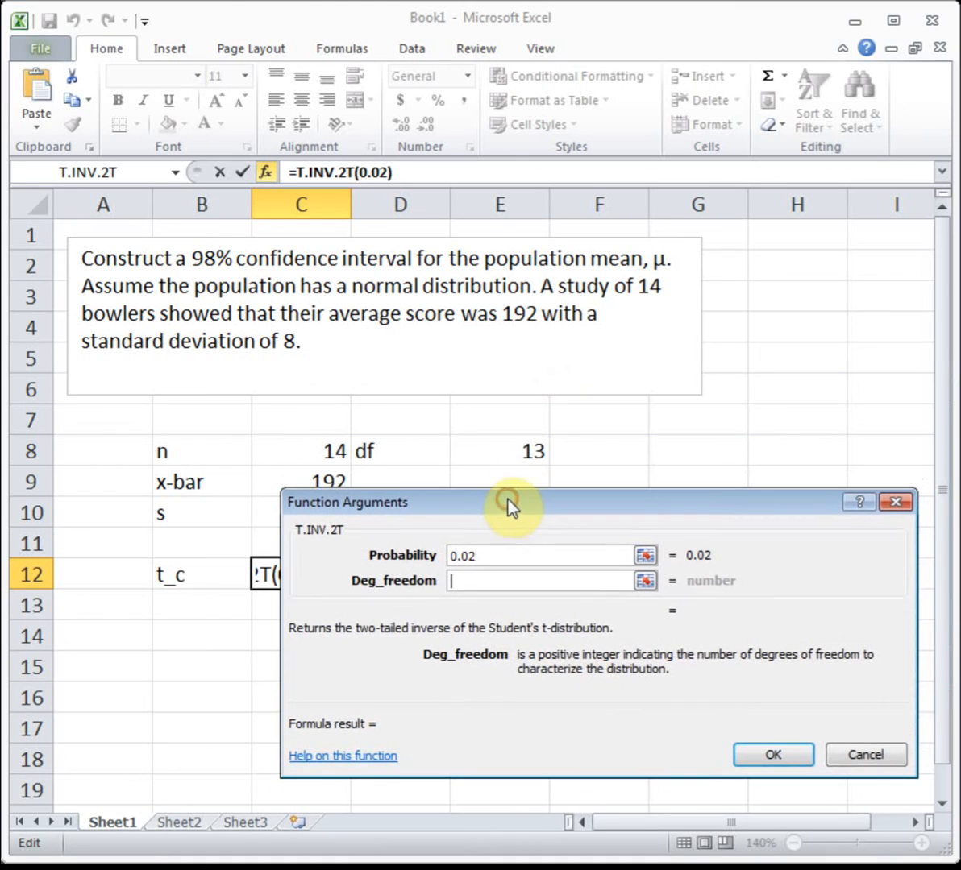
type("13")
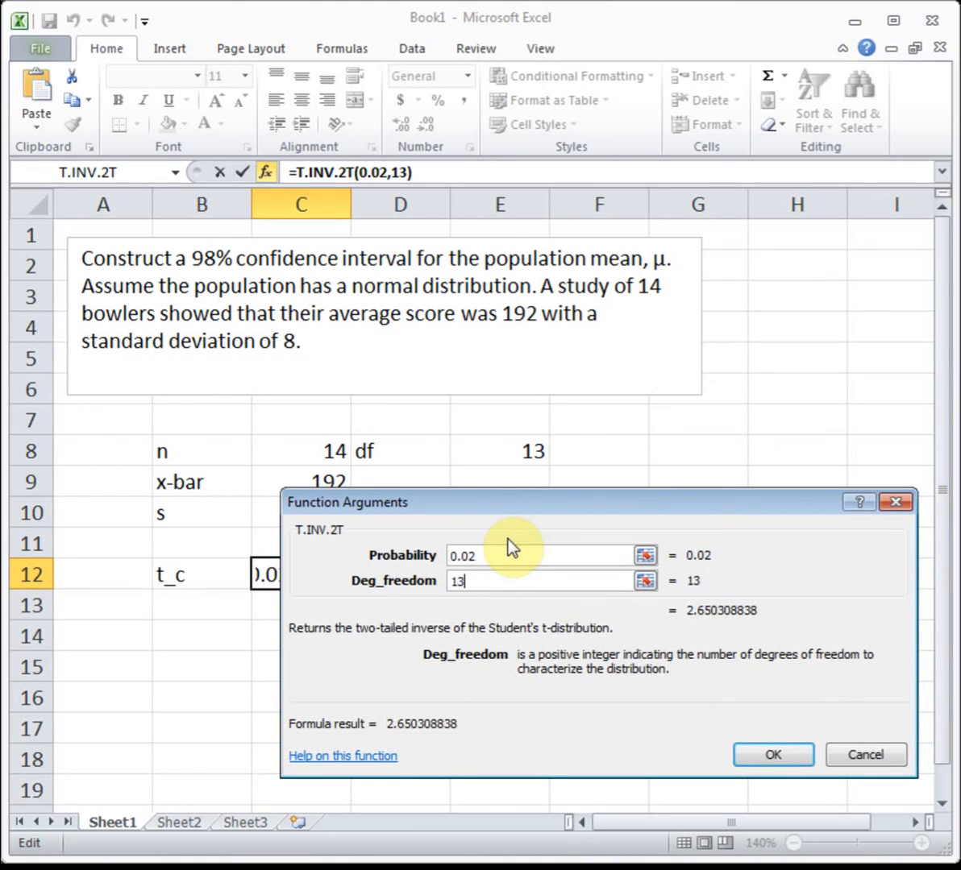
left_click(735, 758)
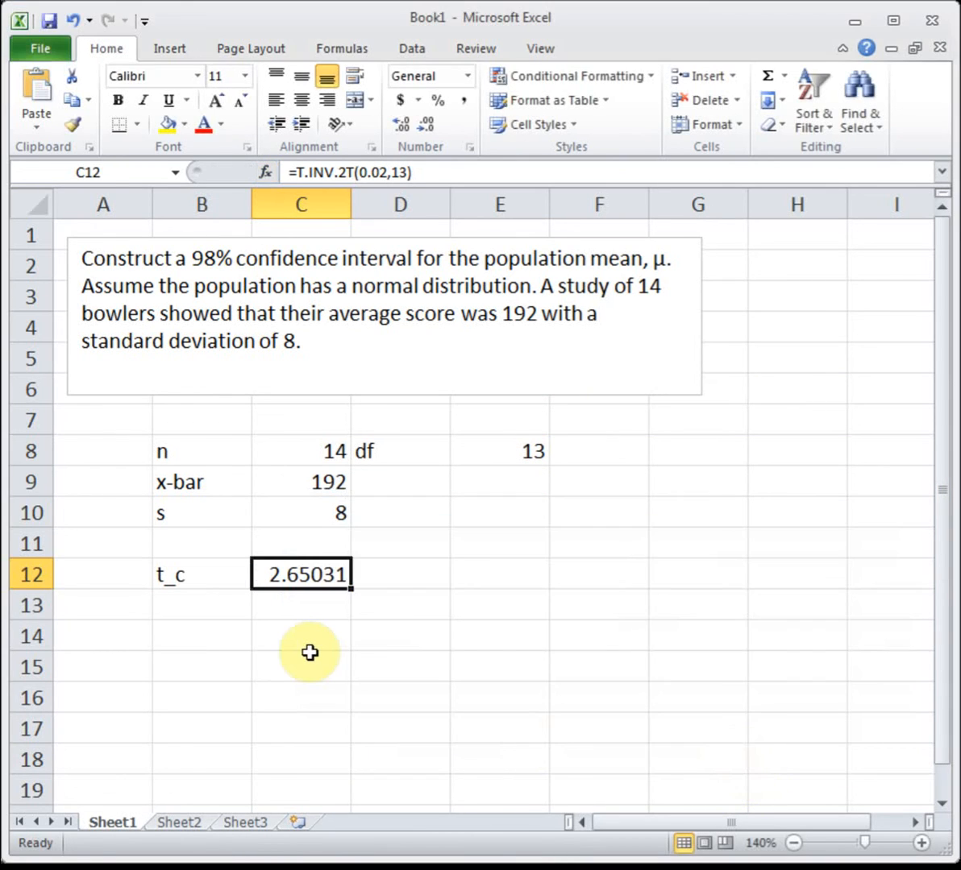
Label cell B13 E and calculate the margin of error in C13 with =2.6503*8/sqrt(14).
left_click(181, 606)
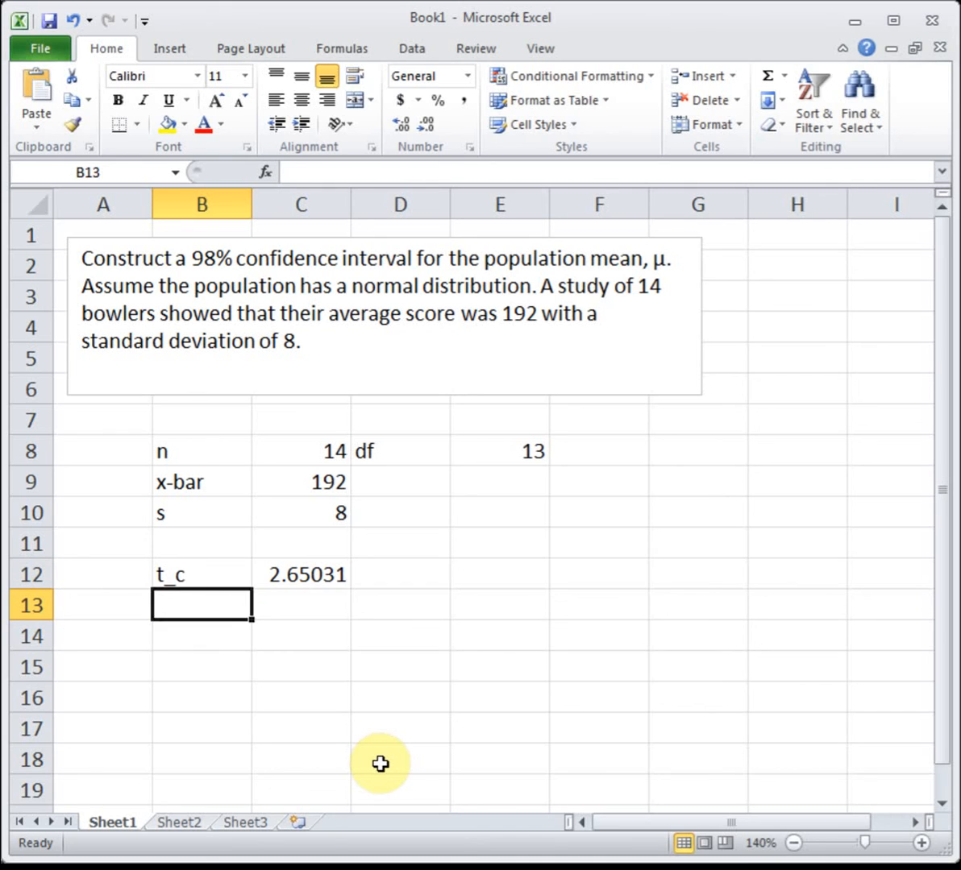
type("E")
key("Tab")
type("=")
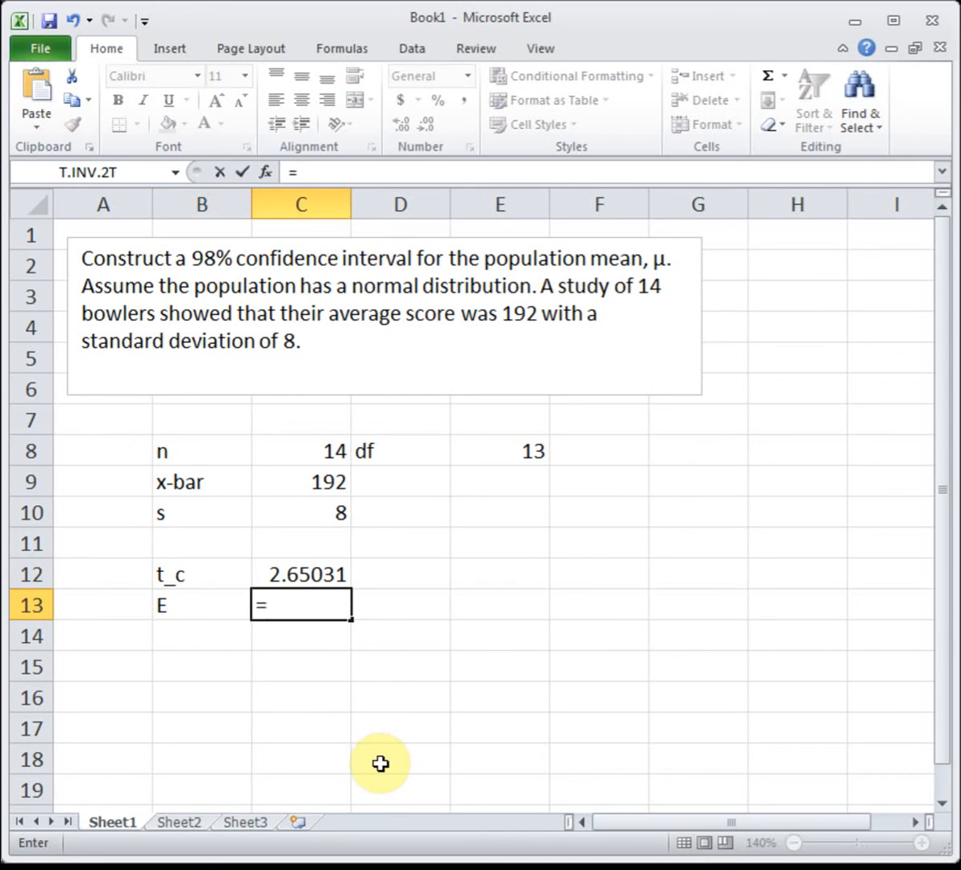
type("2.6503*")
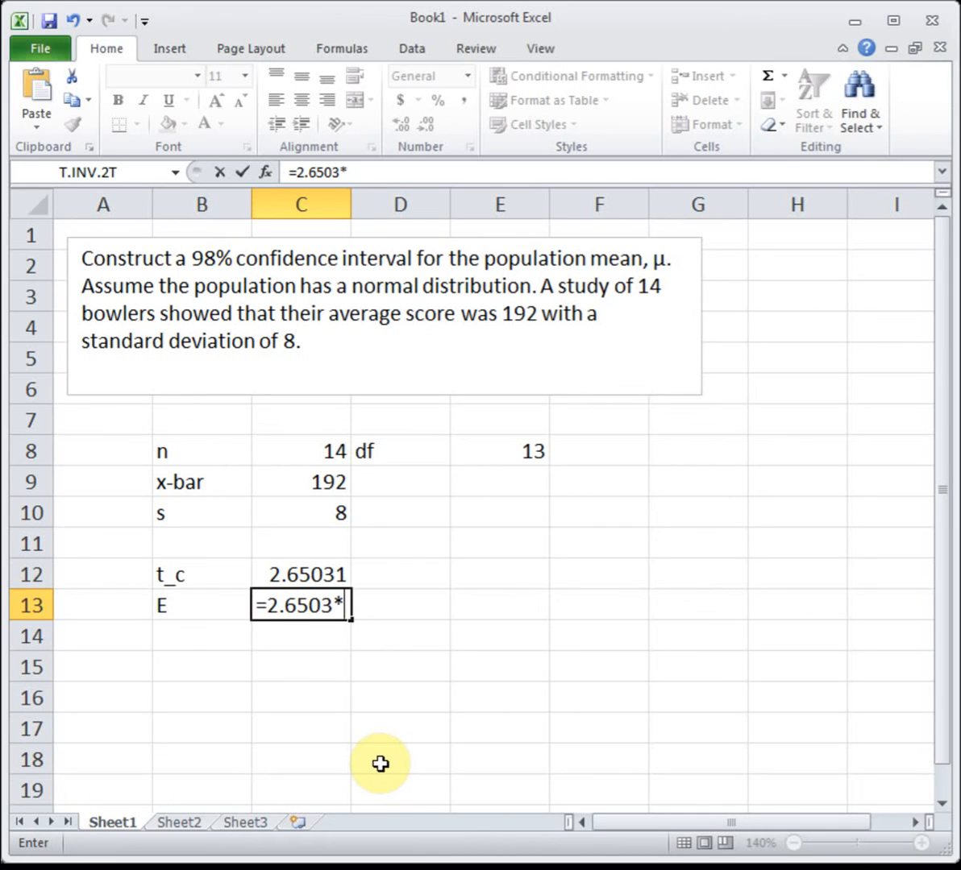
type("8/sqrt(14)")
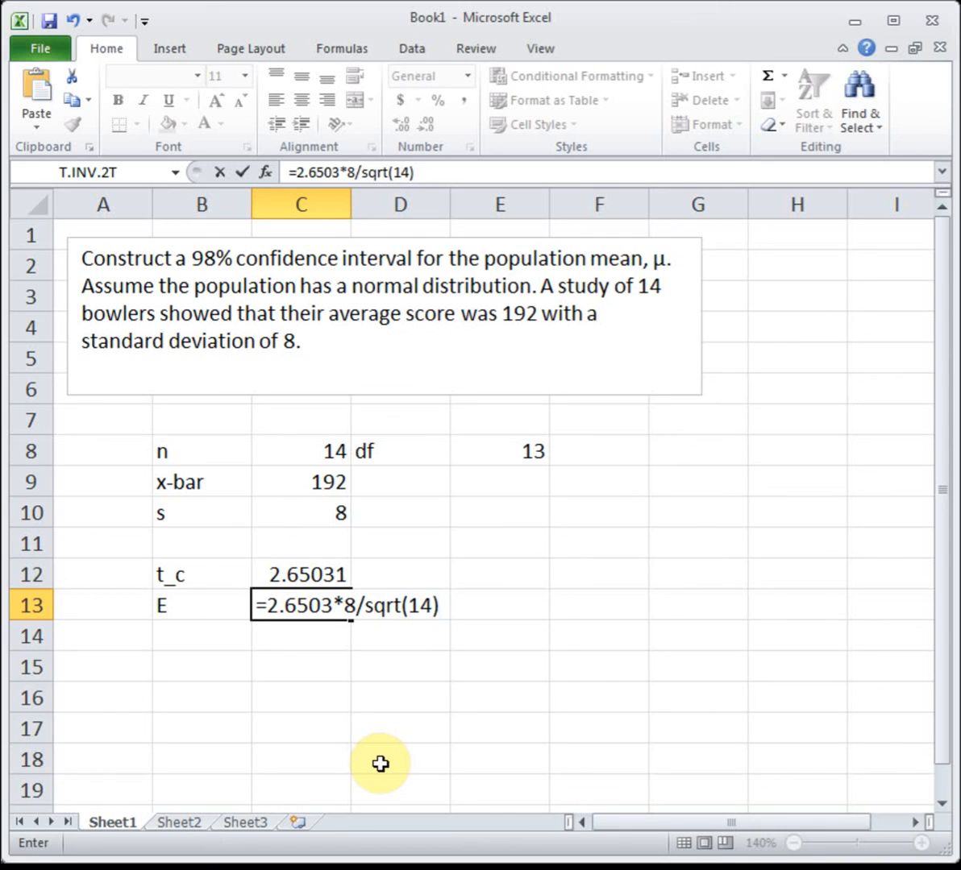
key("Return")
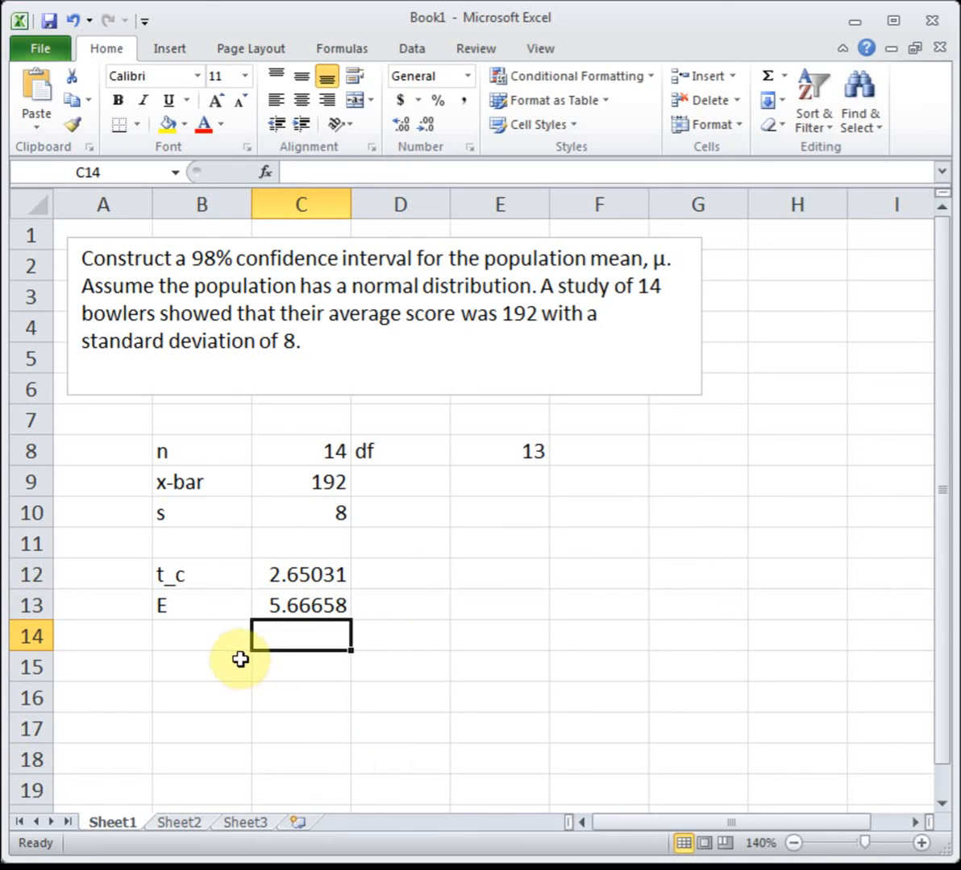
Label cell B15 lower and calculate the interval's lower limit in C15 with =C9-C13.
left_click(188, 665)
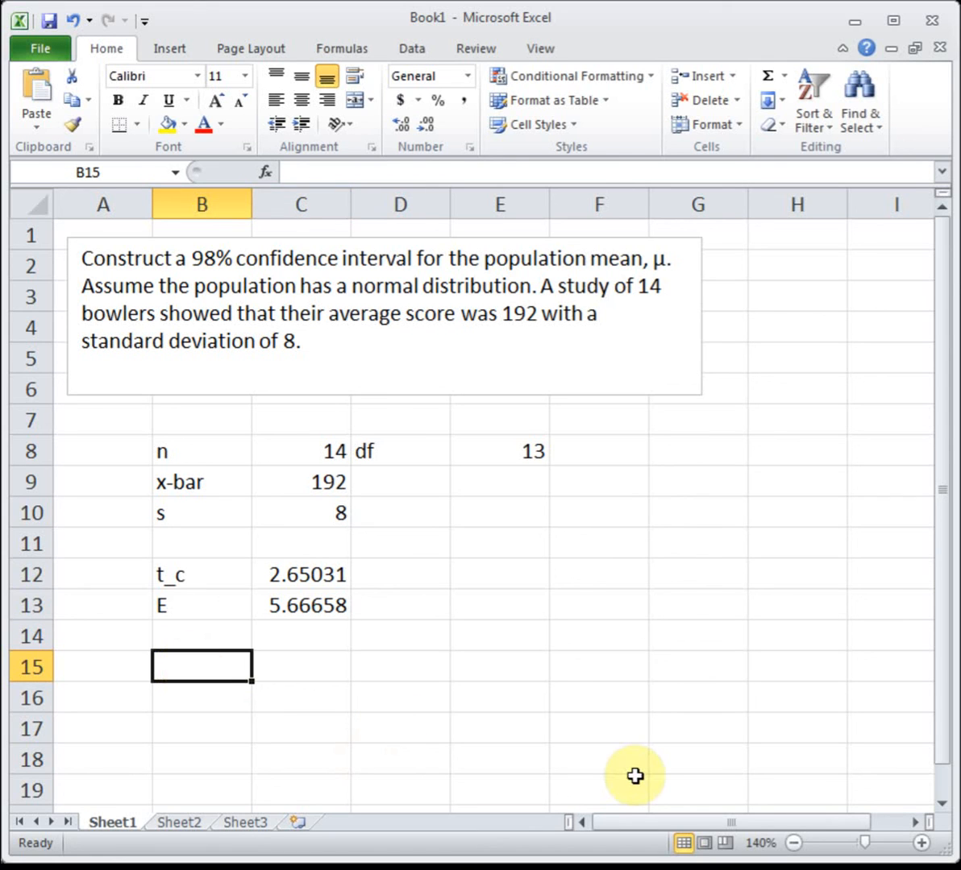
type("lower")
key("Tab")
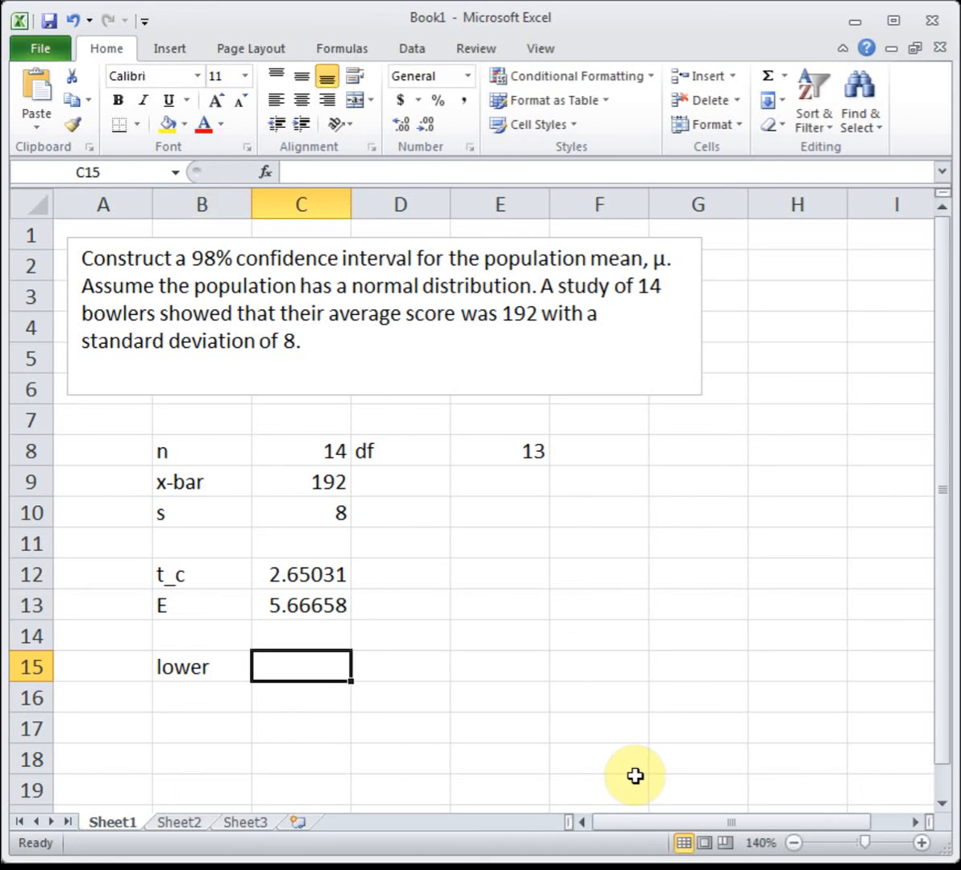
type("=")
left_click(301, 482)
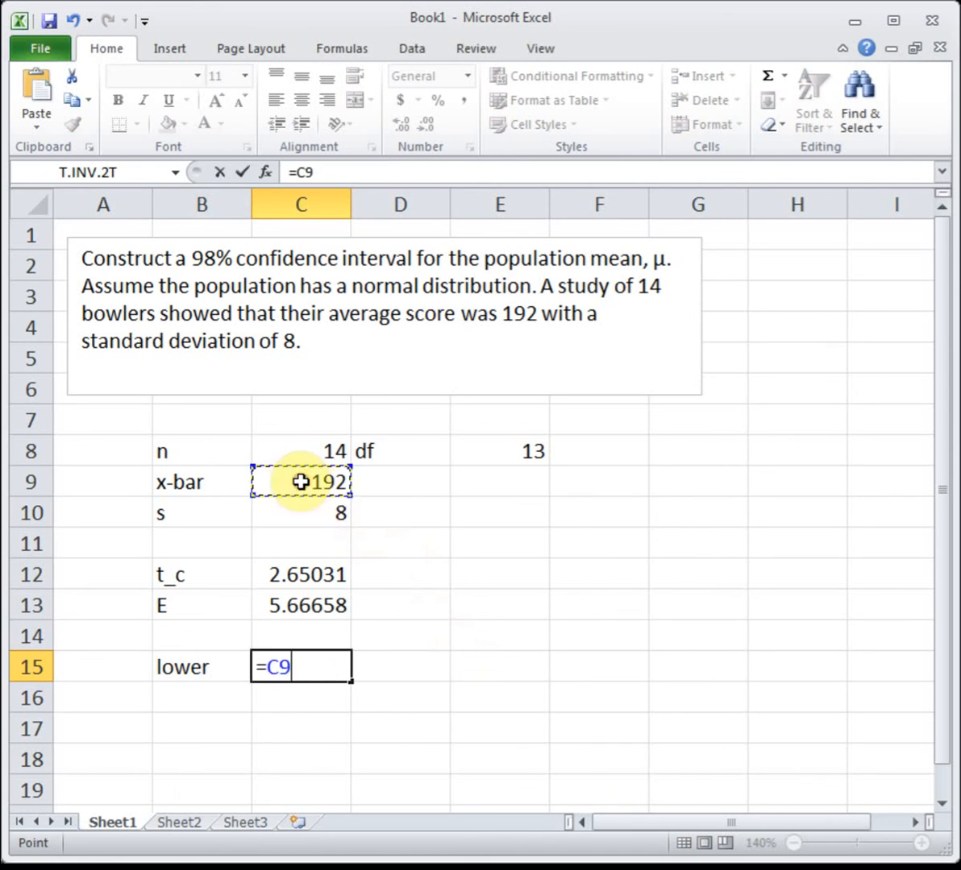
type("-")
left_click(315, 604)
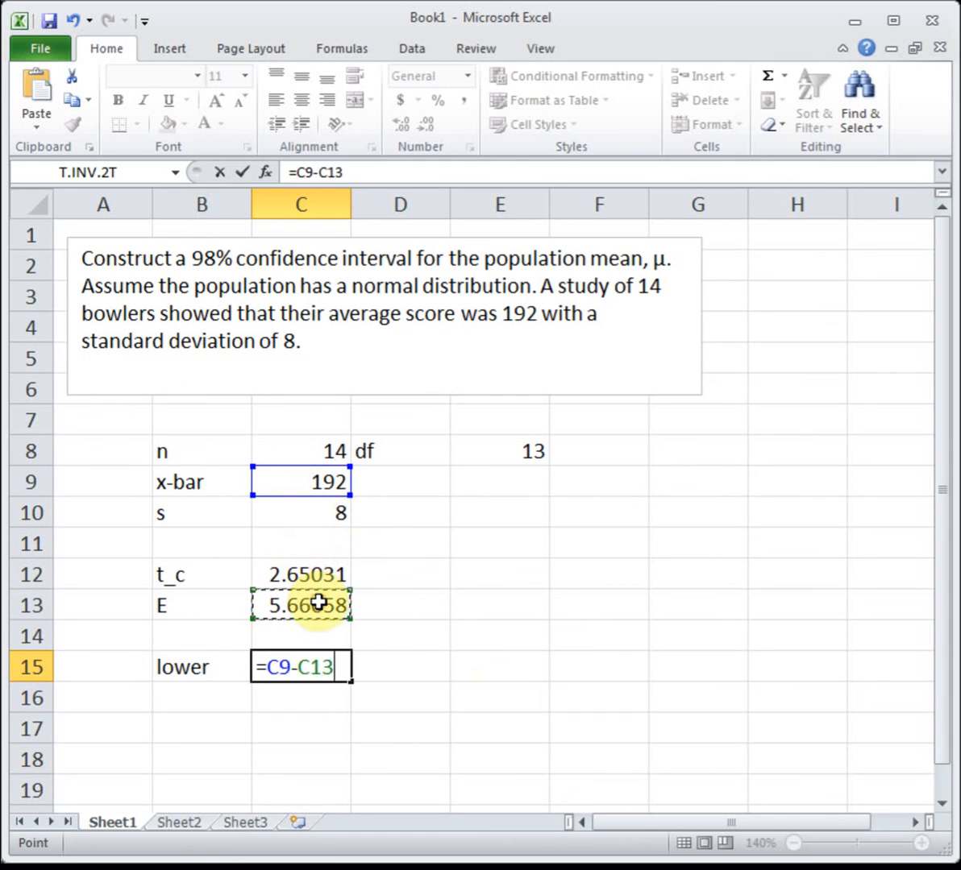
key("Return")
Label cell B16 upper and calculate the interval's upper limit in C16 as C9 plus C13.
left_click(167, 692)
type("upper")
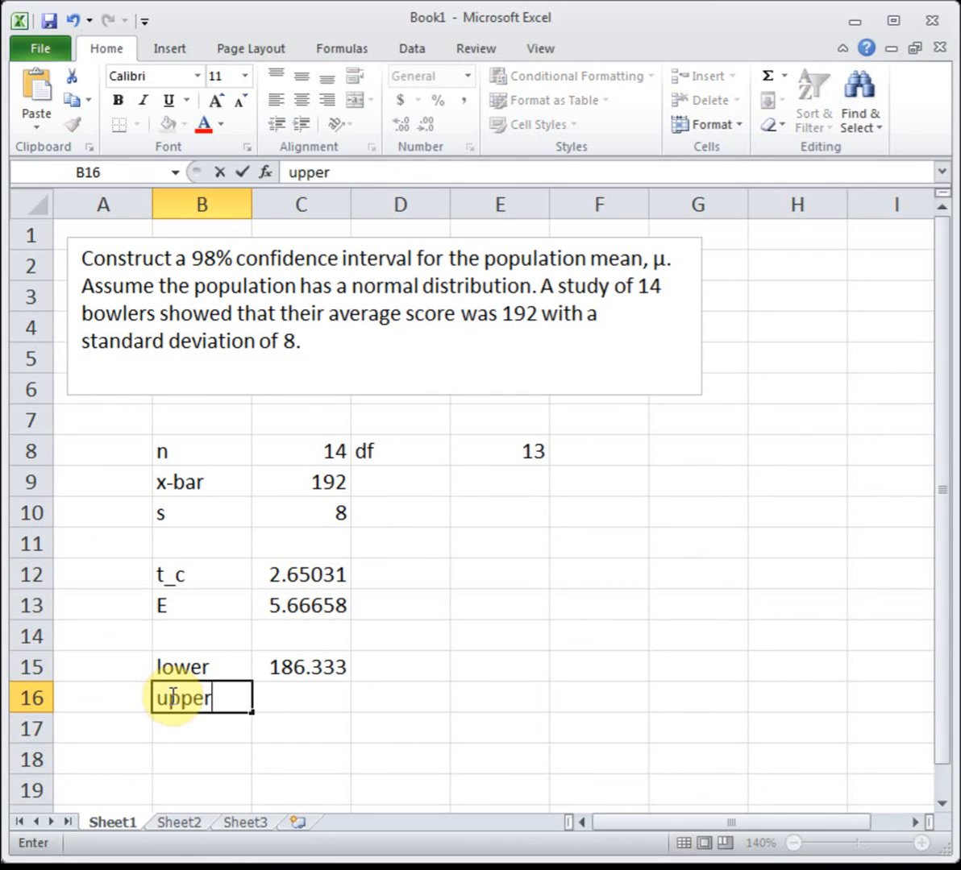
left_click(279, 696)
type("=")
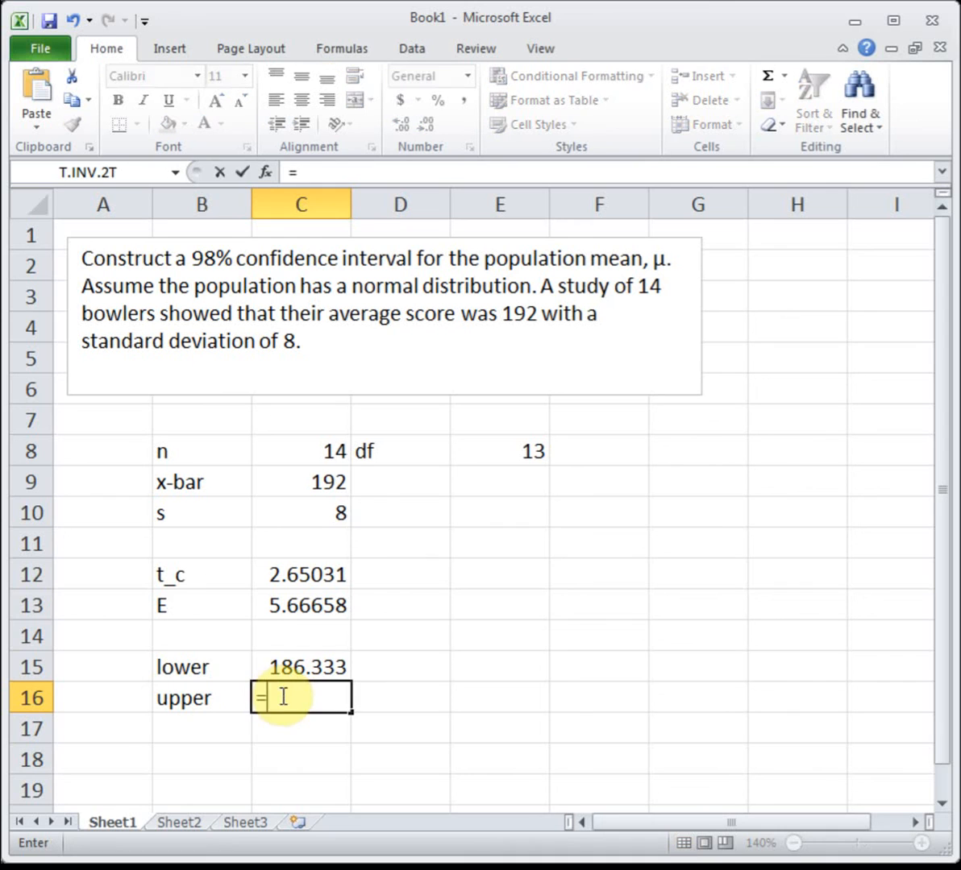
left_click(330, 490)
type("+")
left_click(310, 614)
key("Return")
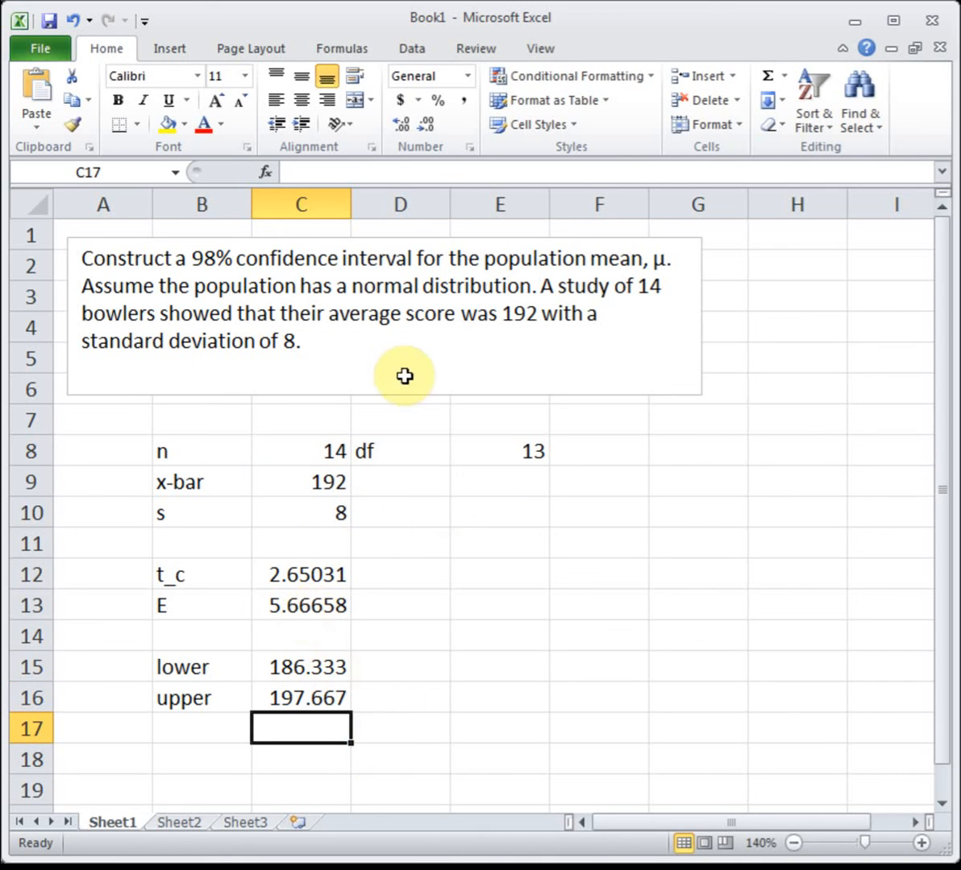
Insert a text box over roughly E10 to H18 and begin its text with "We are 98% confident that the population mean".
left_click(164, 46)
left_click(701, 94)
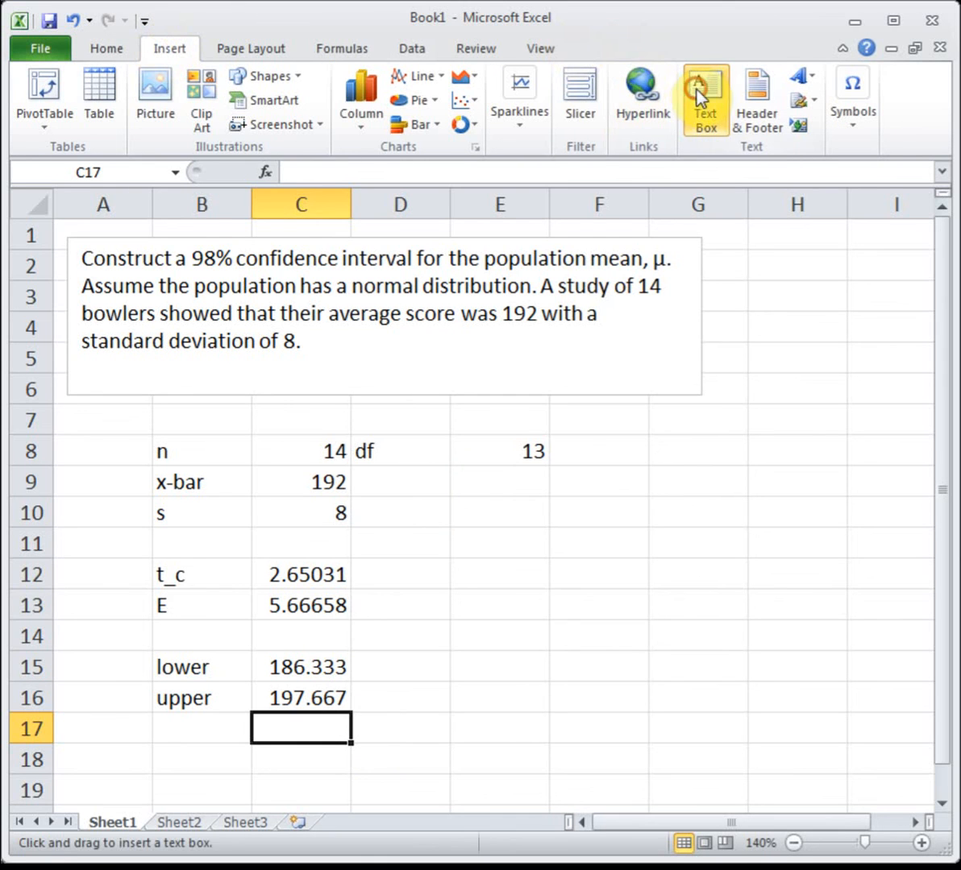
left_click_drag(431, 501, 868, 780)
type("We ")
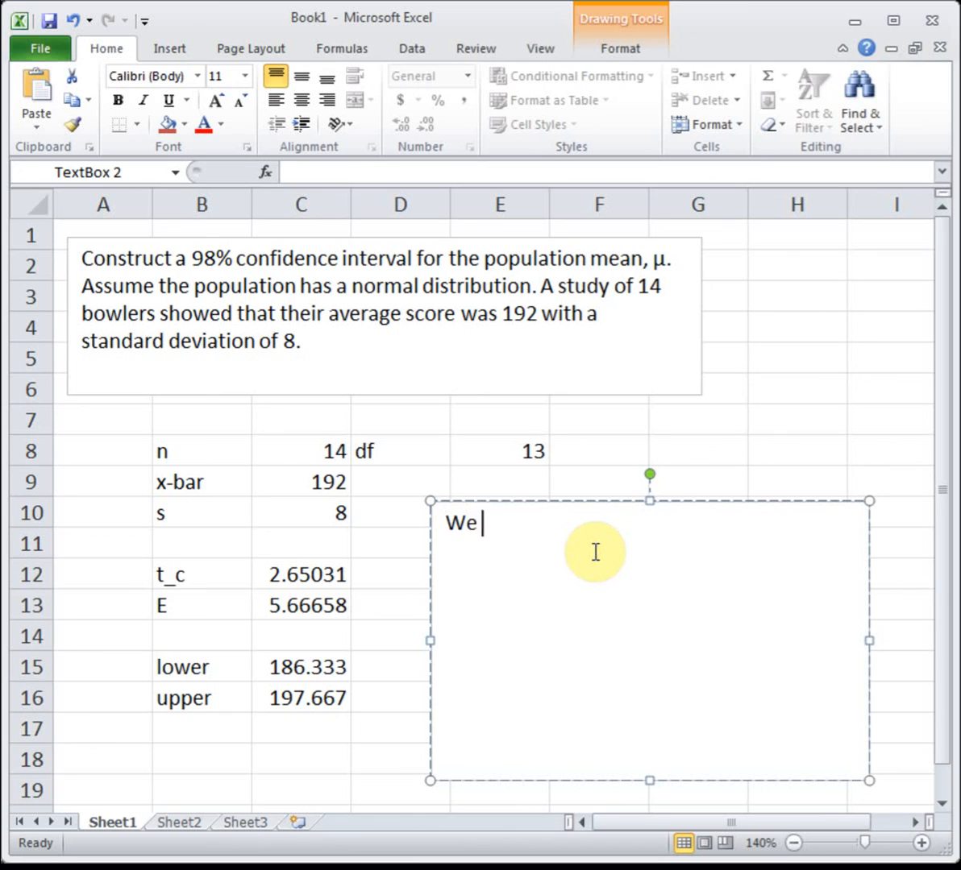
type("are 98% conf")
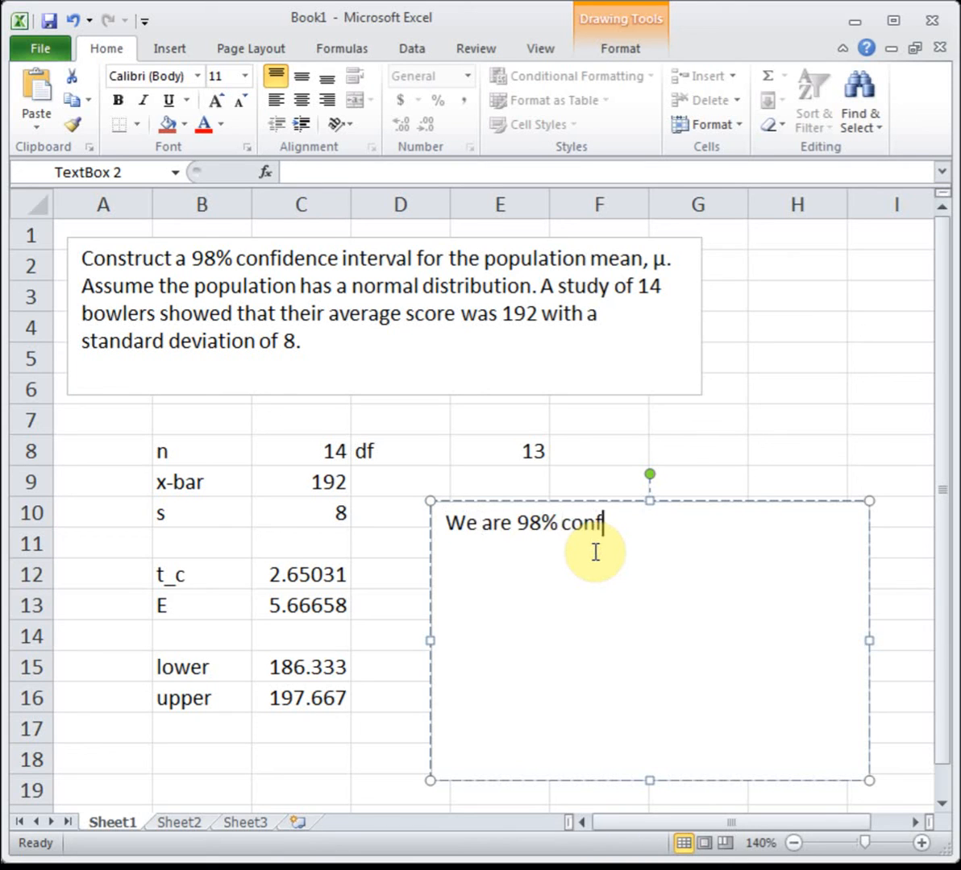
type("ident that the pop")
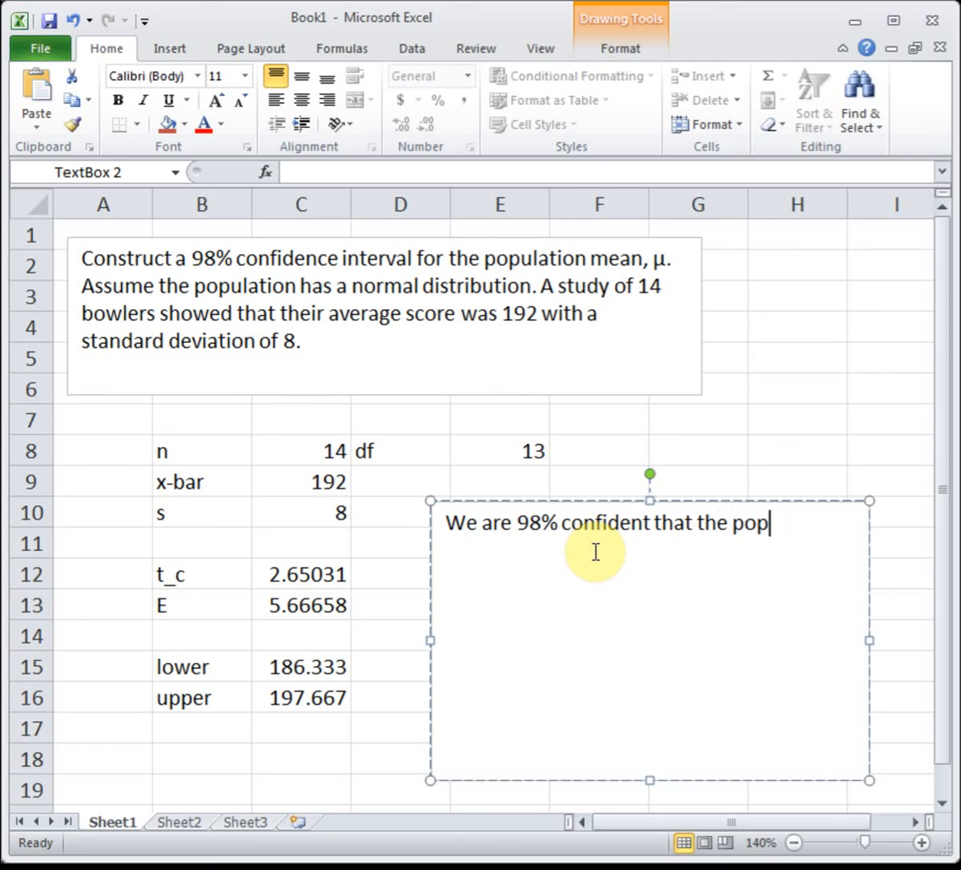
type("ulation mean ")
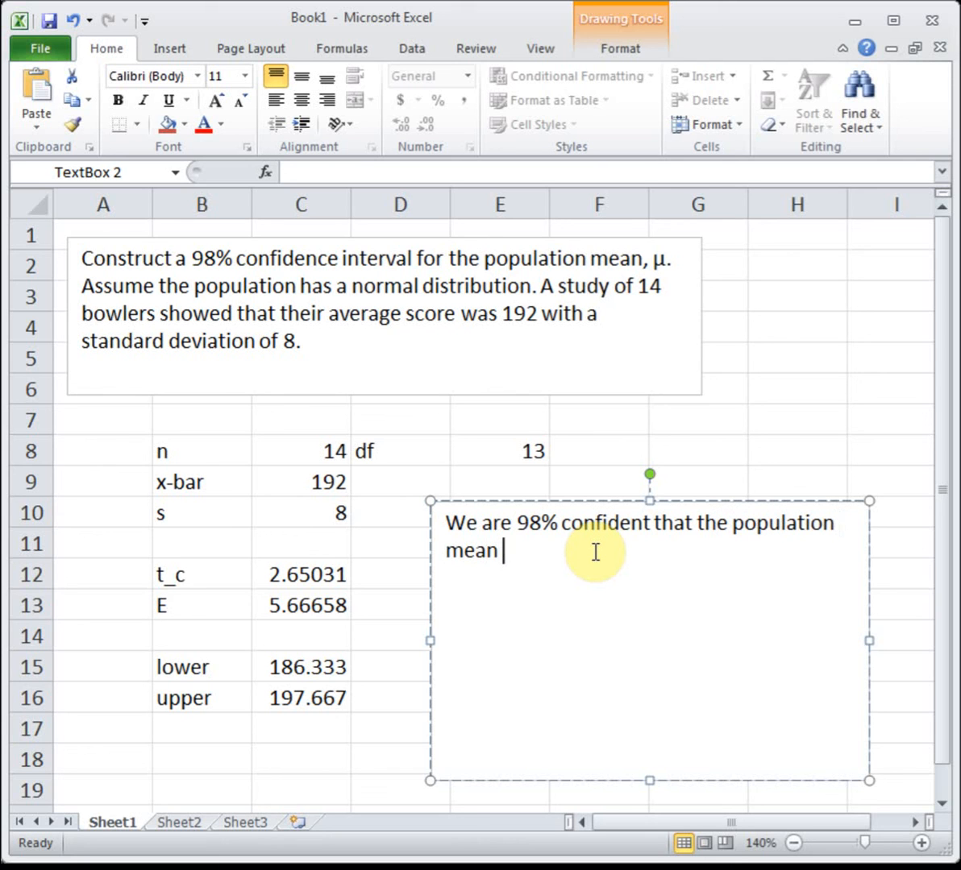
Complete the text box's sentence with "bowling score is between 186.3 and 197.7." and leave the text box.
type("bowling score is")
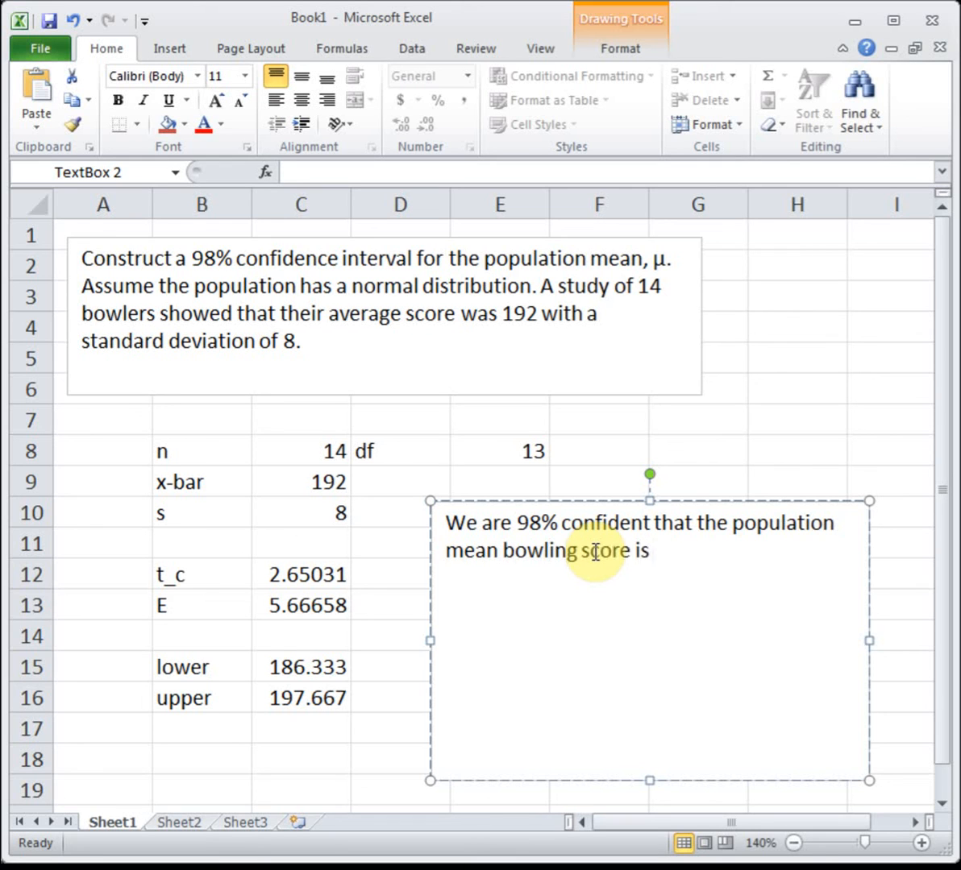
type(" between ")
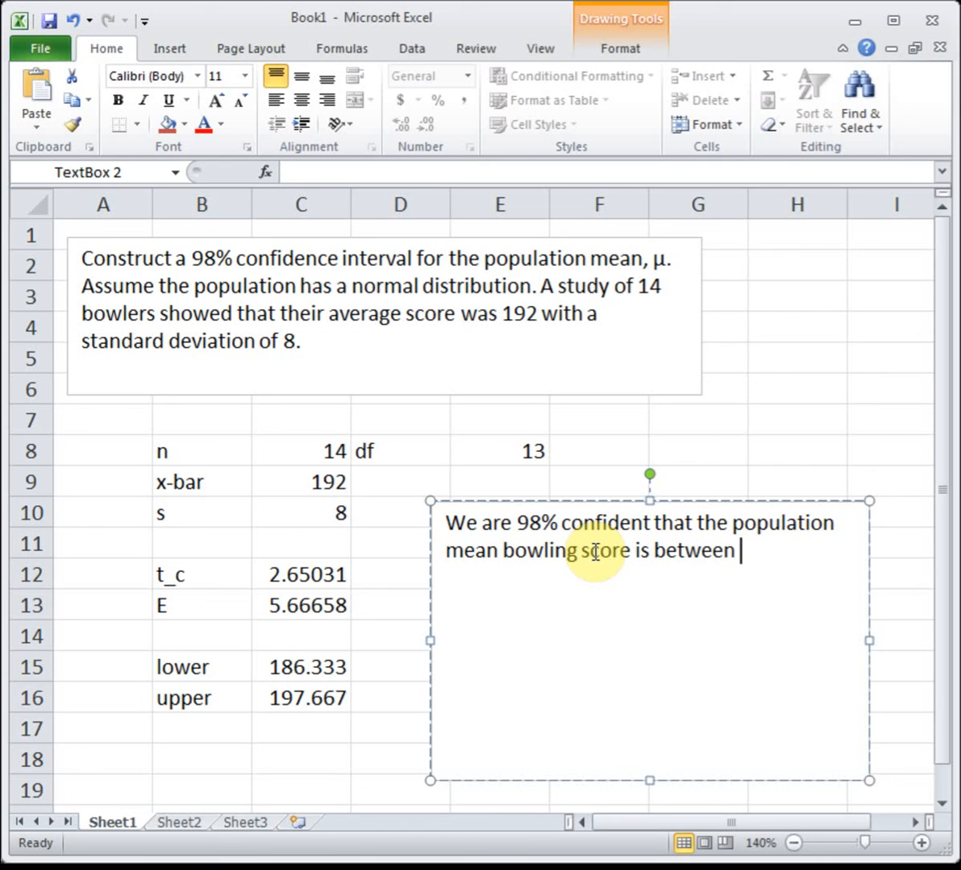
type("186.3 a")
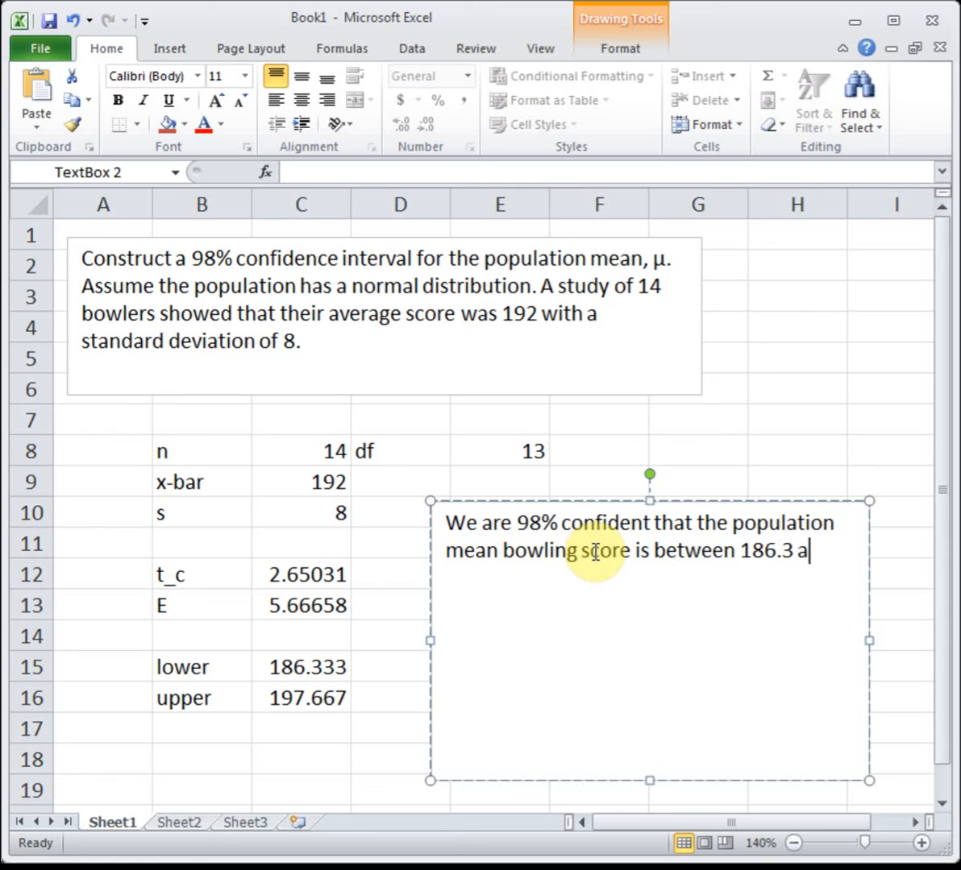
type("nd 197.7")
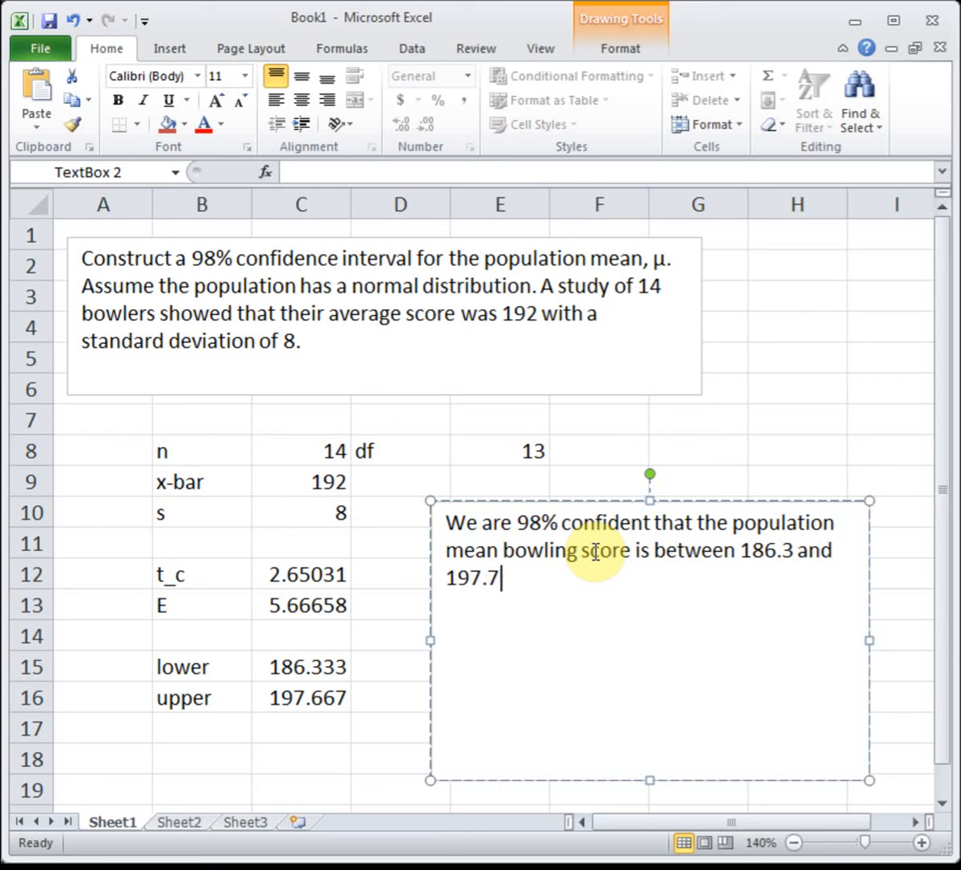
key("BackSpace")
type(".")
left_click(713, 384)
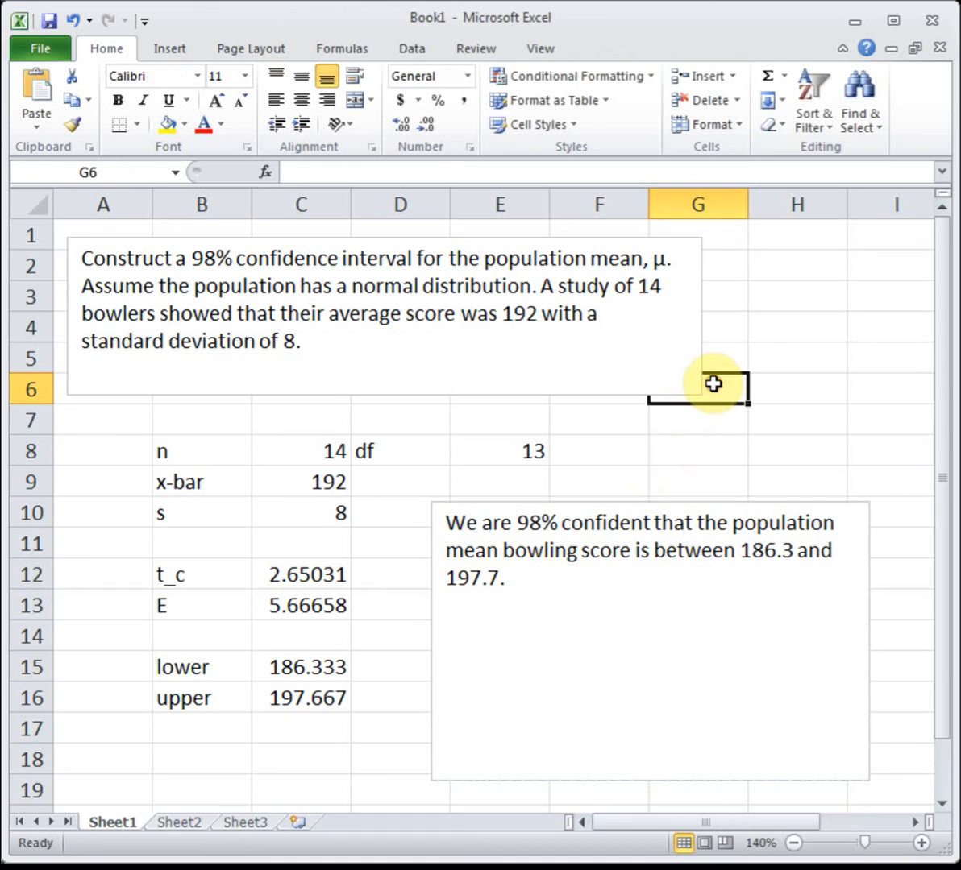